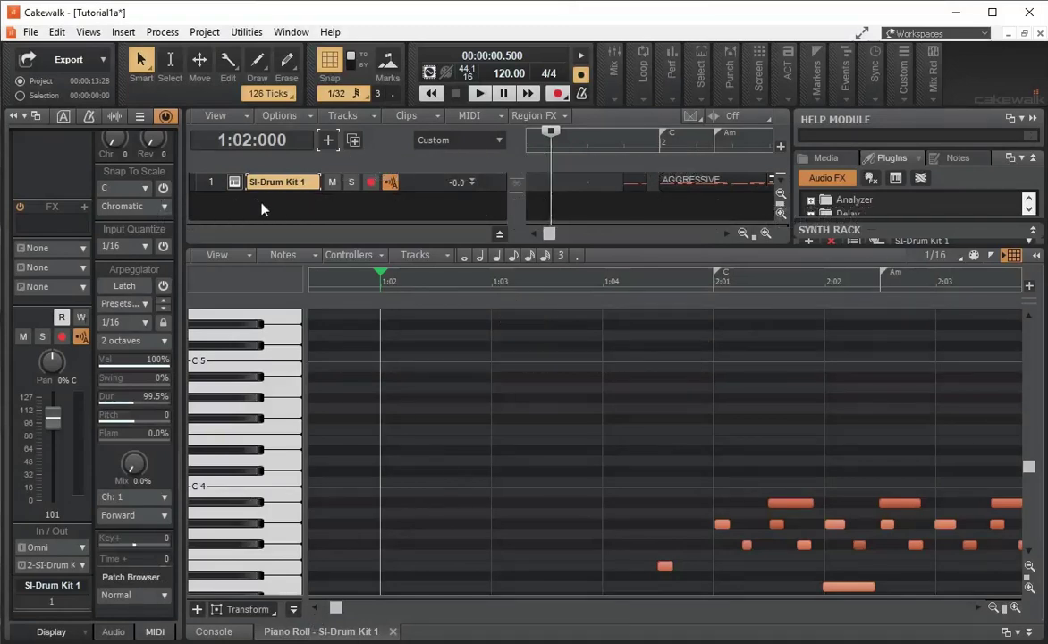
Close the drum kit panel and add an instrument track using Bass > SI-Bass Guitar
left_click(234, 183)
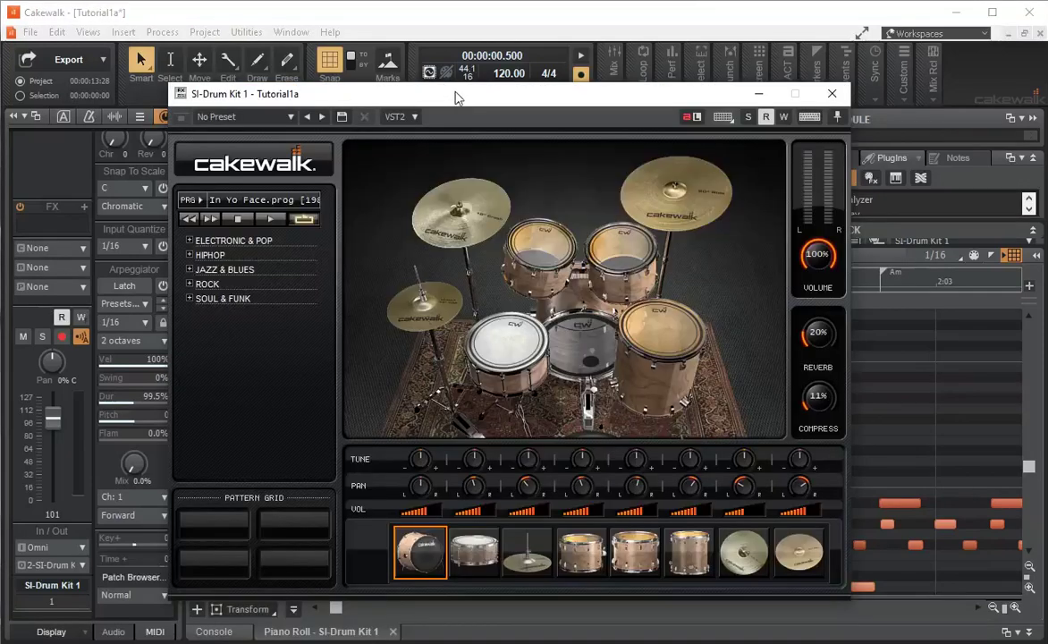
left_click(832, 95)
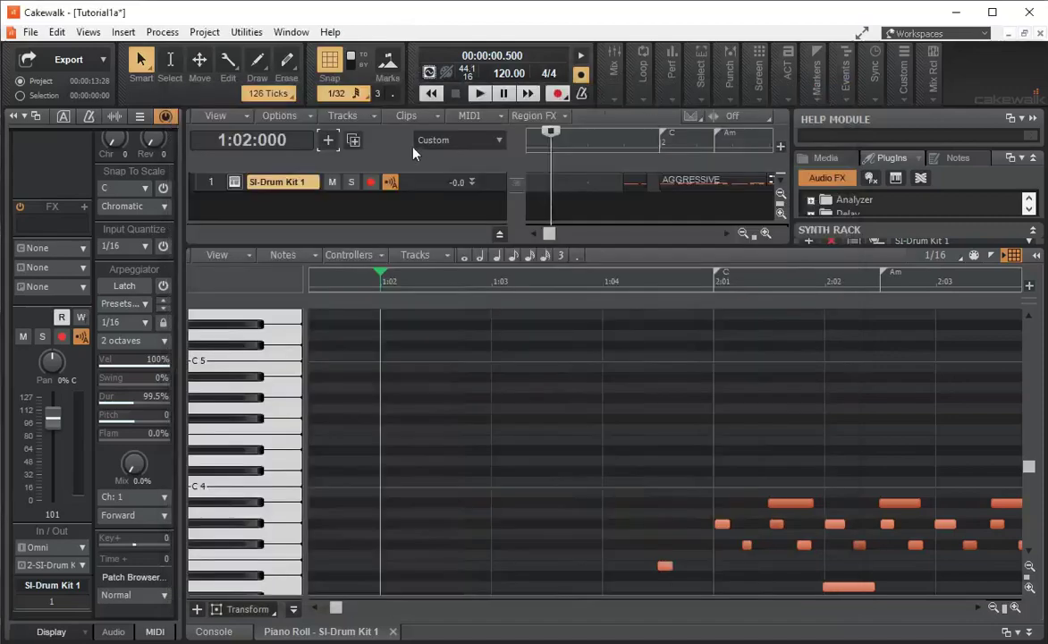
left_click(327, 141)
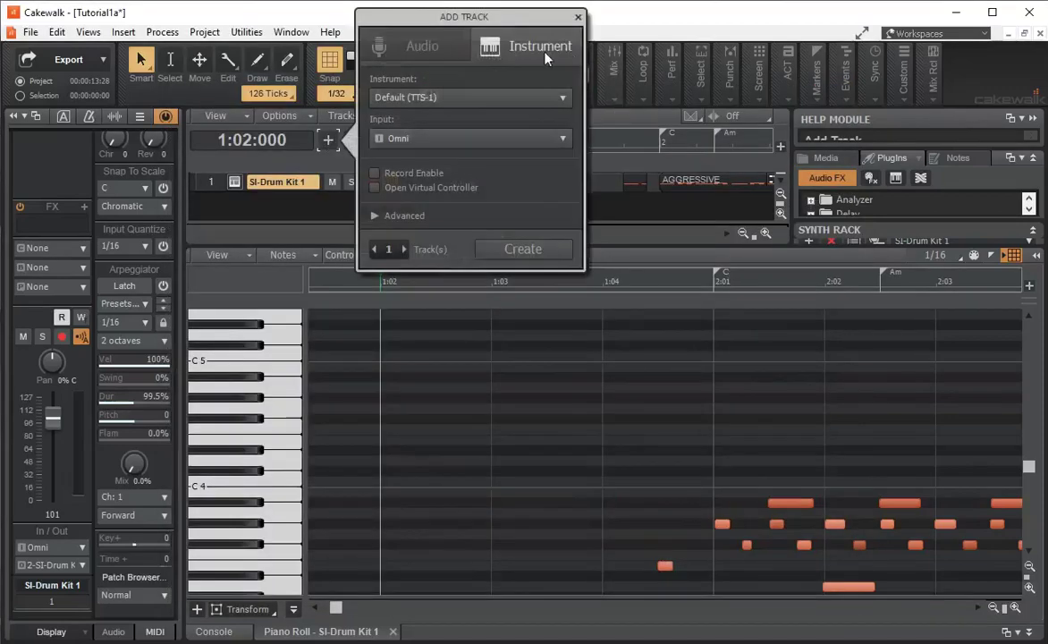
left_click(486, 96)
mouse_move(421, 299)
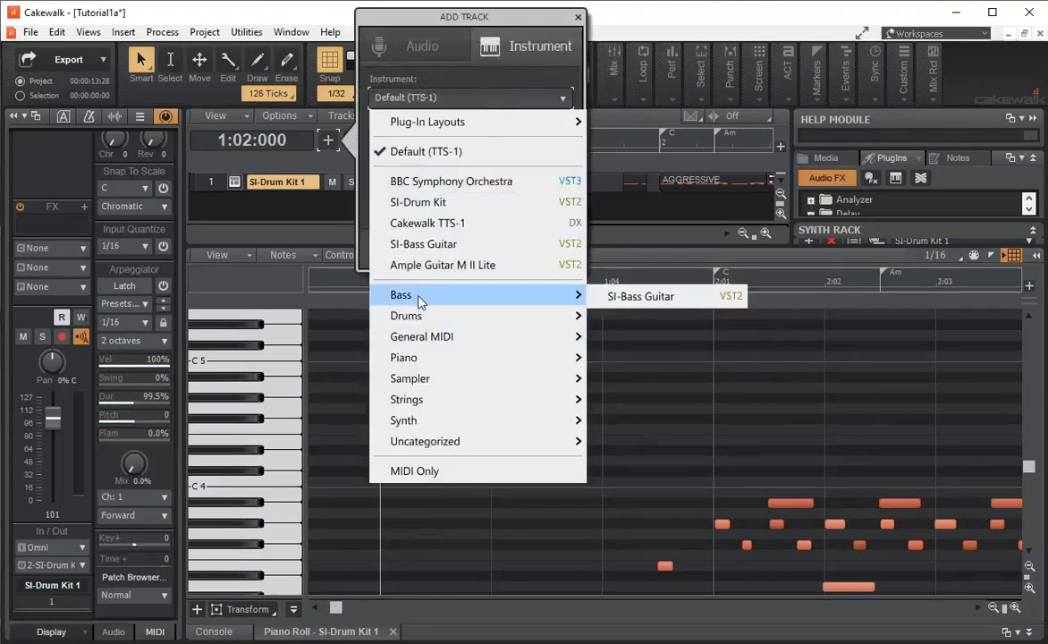
left_click(677, 305)
left_click(524, 249)
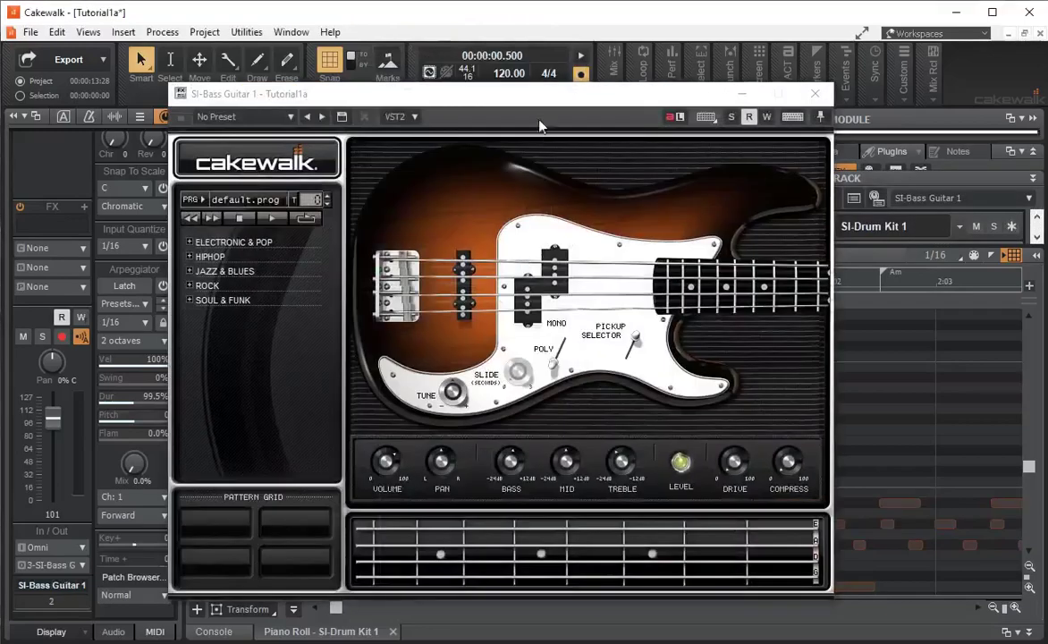
Audition the ELECTRONIC & POP bass patterns CRANDLE, DRIVING SYNTH and GROOVE IT, ending on POP-01
left_click_drag(532, 99, 567, 44)
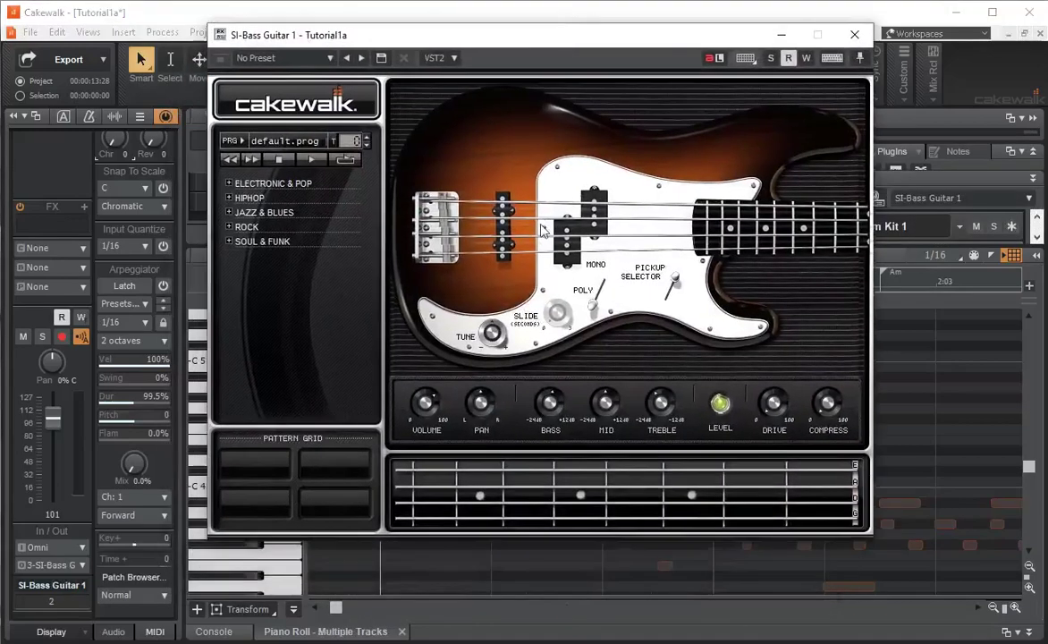
left_click(228, 184)
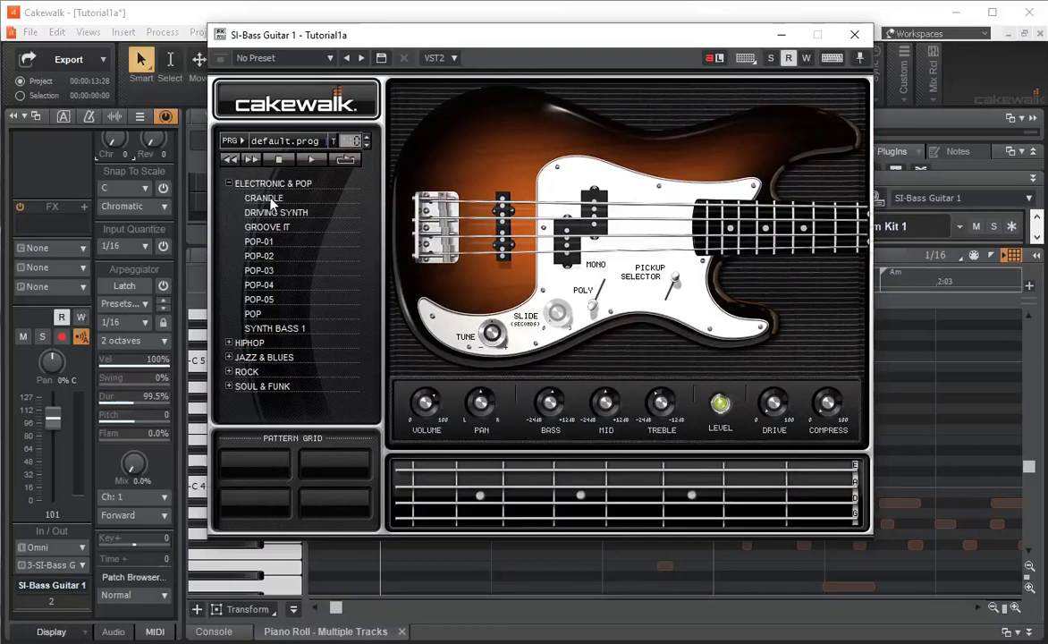
left_click(272, 198)
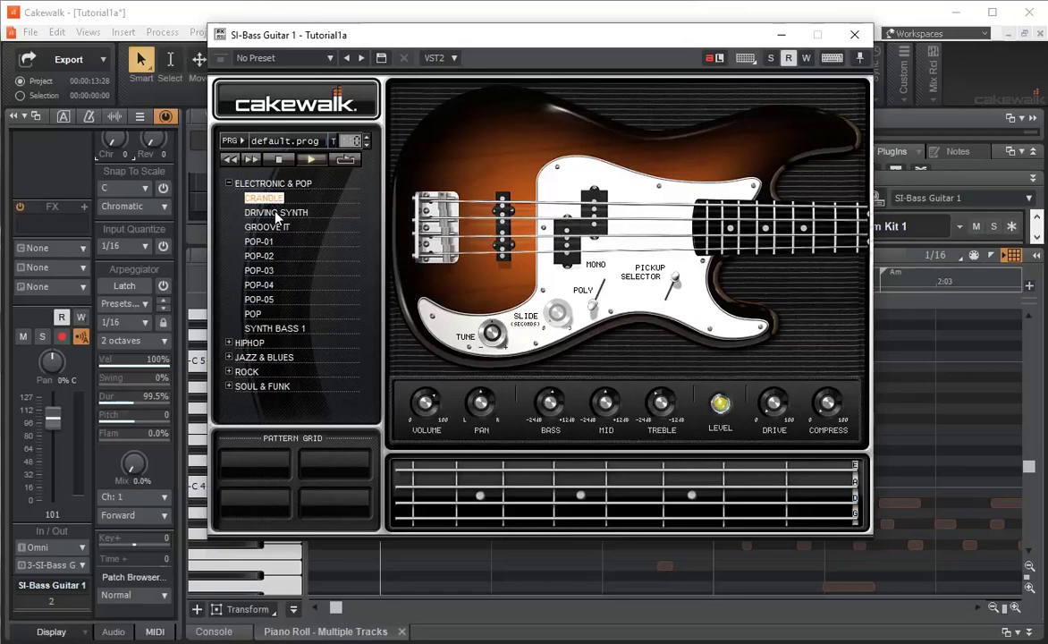
left_click(276, 214)
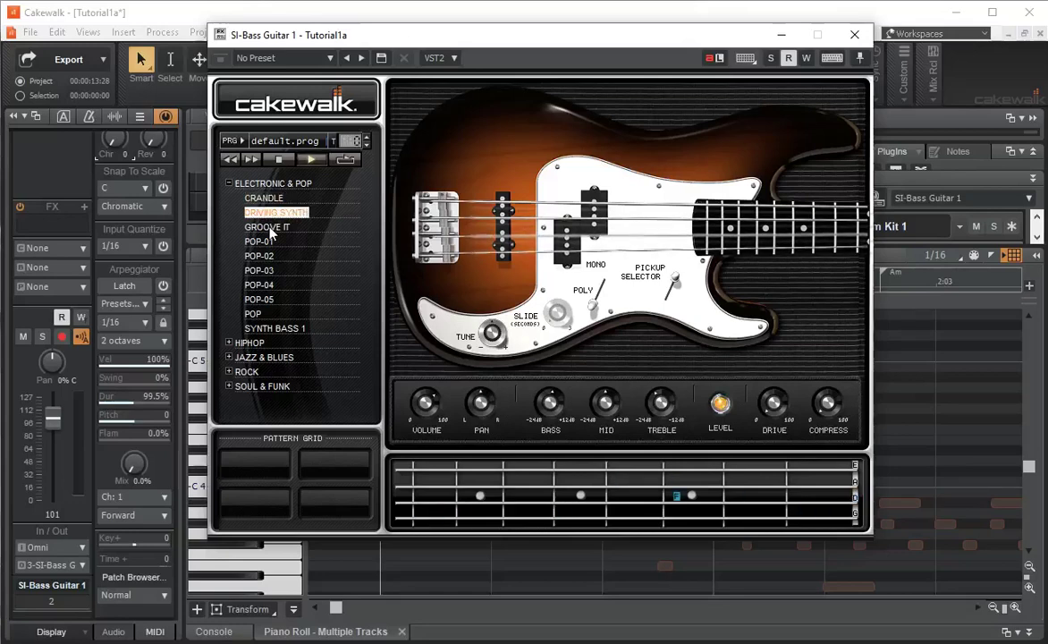
left_click(270, 228)
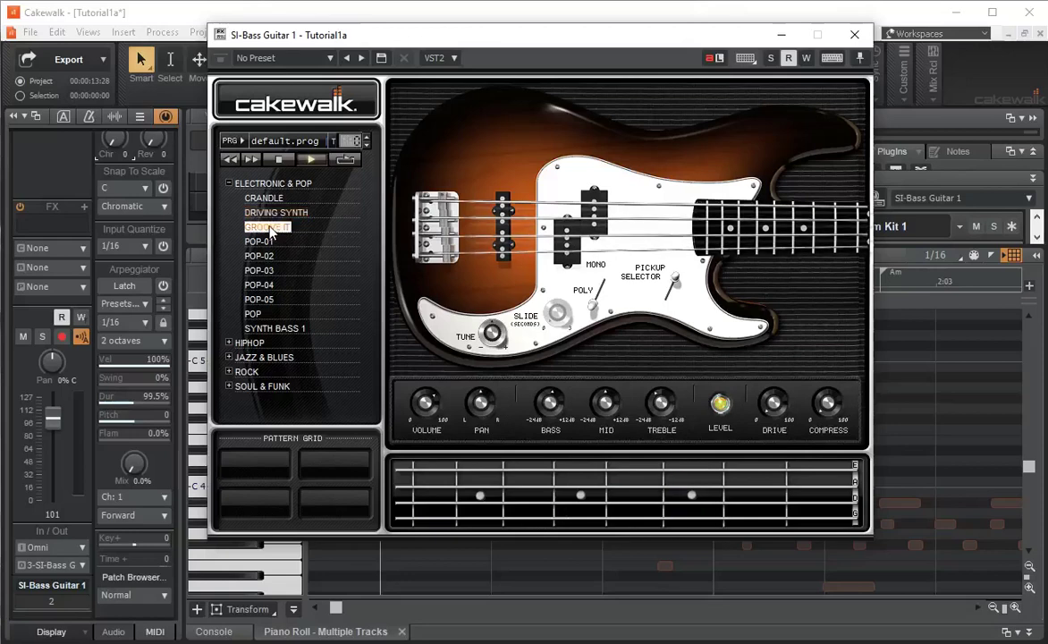
left_click(256, 242)
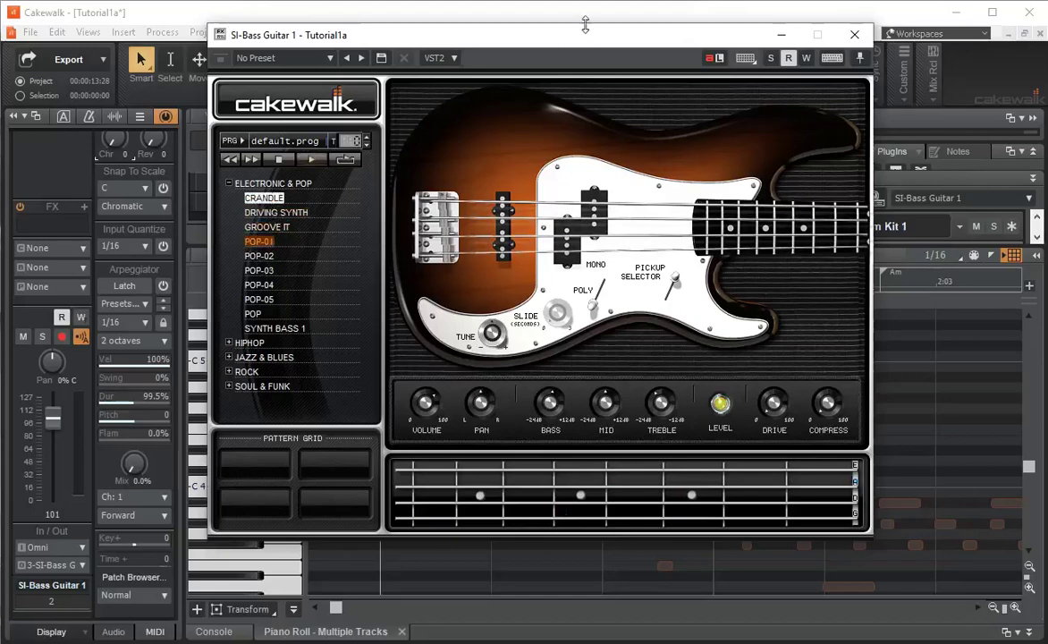
left_click_drag(573, 47, 575, 191)
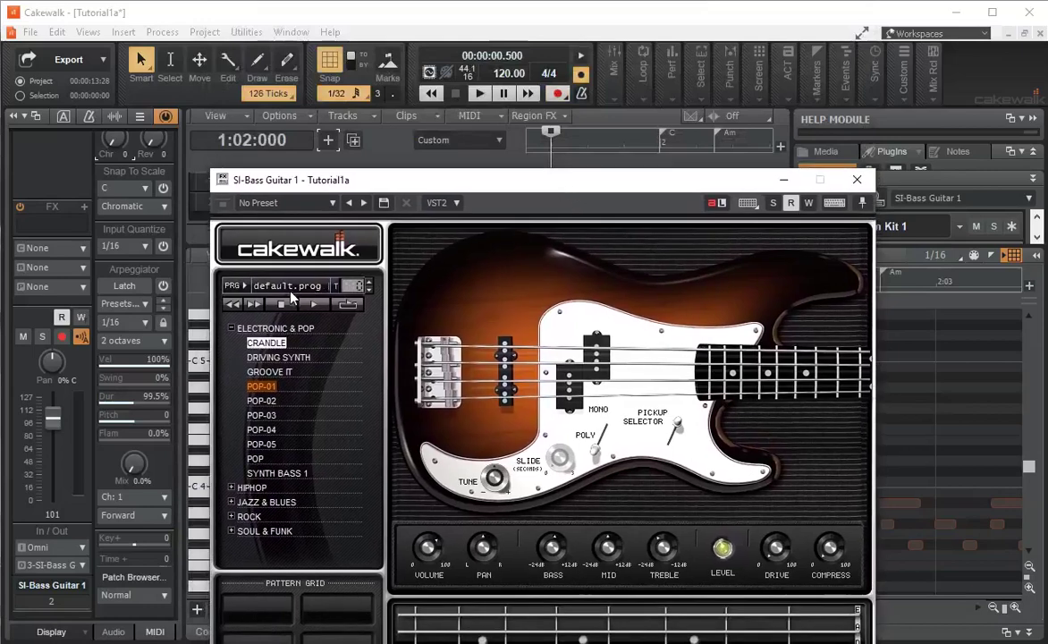
Try the Amped Mutes, Bass Man and Below Sub bass programs, keeping Below Sub after a preview
left_click(292, 288)
left_click_drag(339, 298, 660, 251)
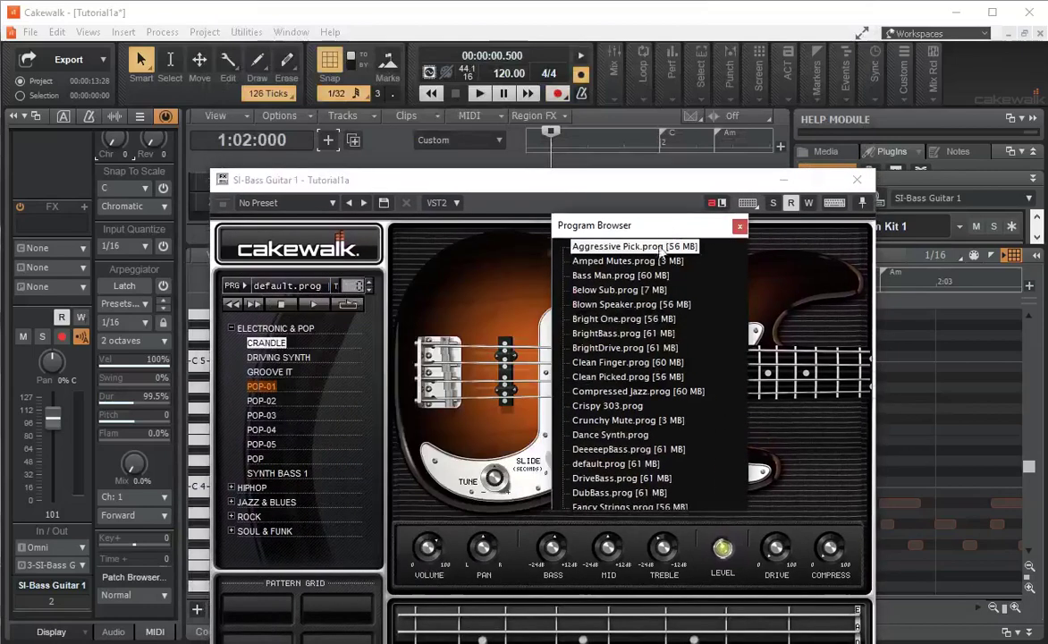
left_click(268, 344)
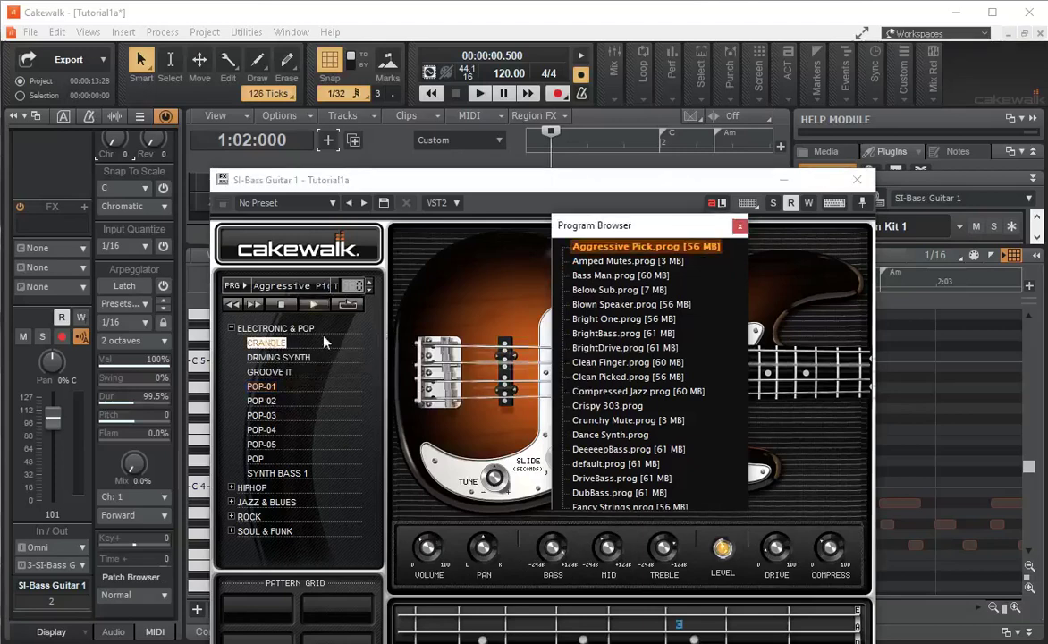
left_click(611, 261)
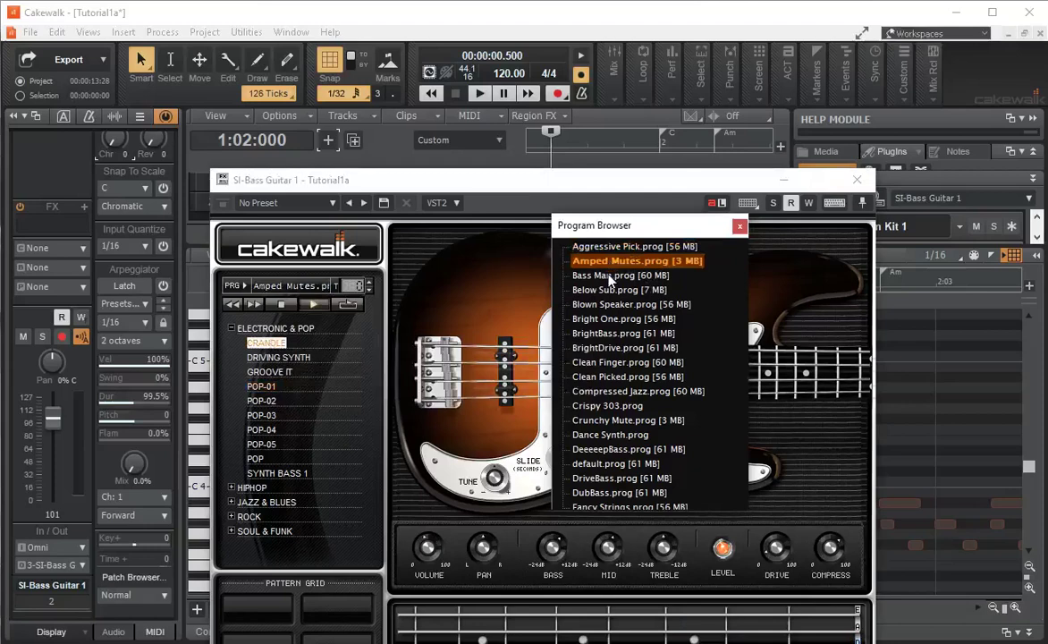
left_click(609, 276)
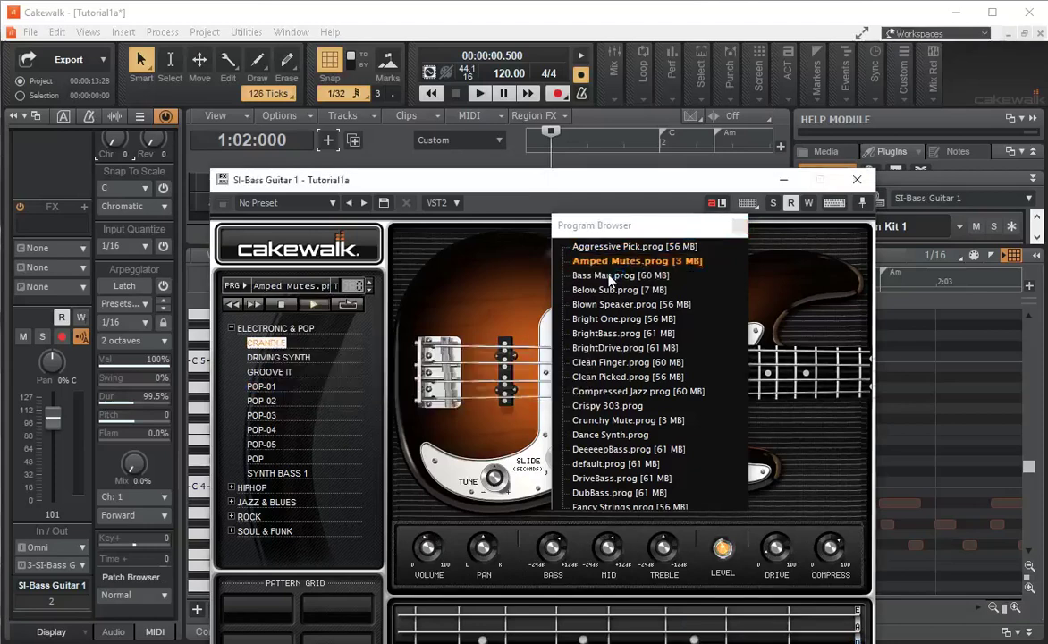
left_click(609, 291)
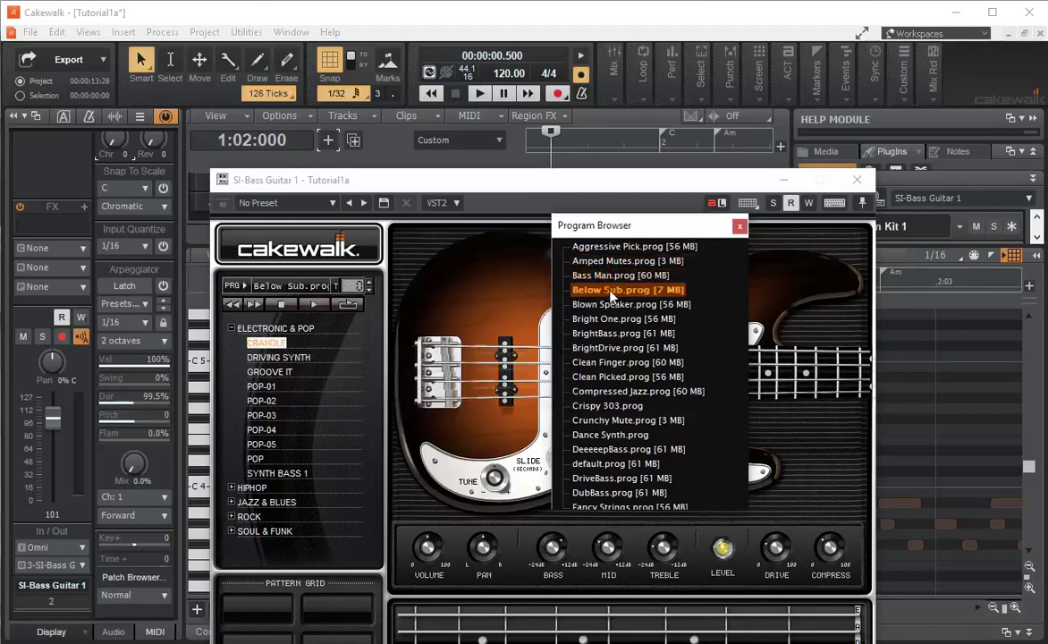
left_click(317, 309)
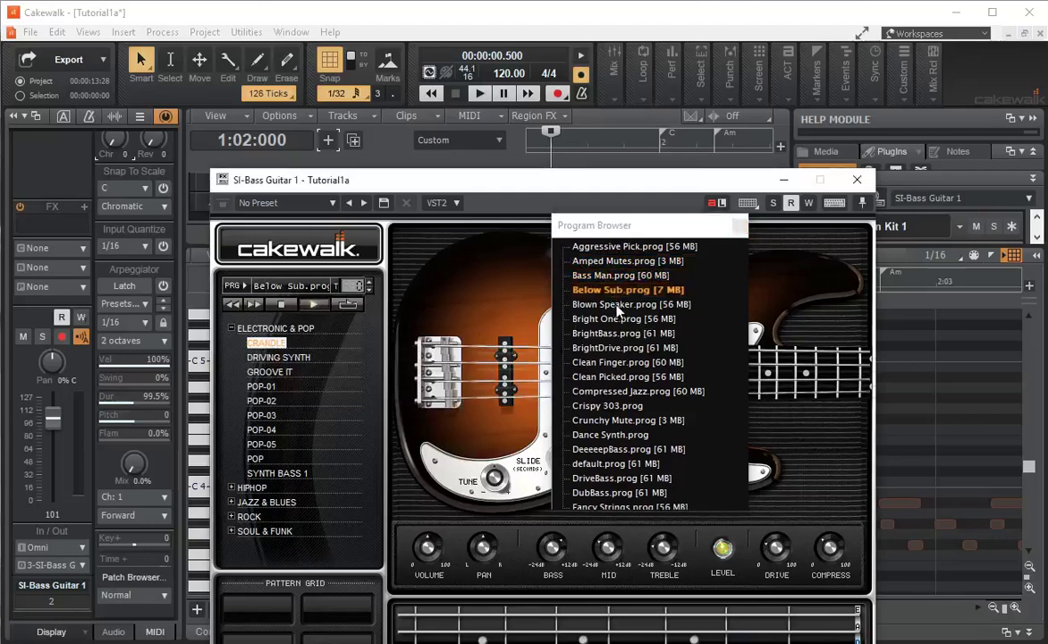
left_click(308, 303)
left_click(740, 229)
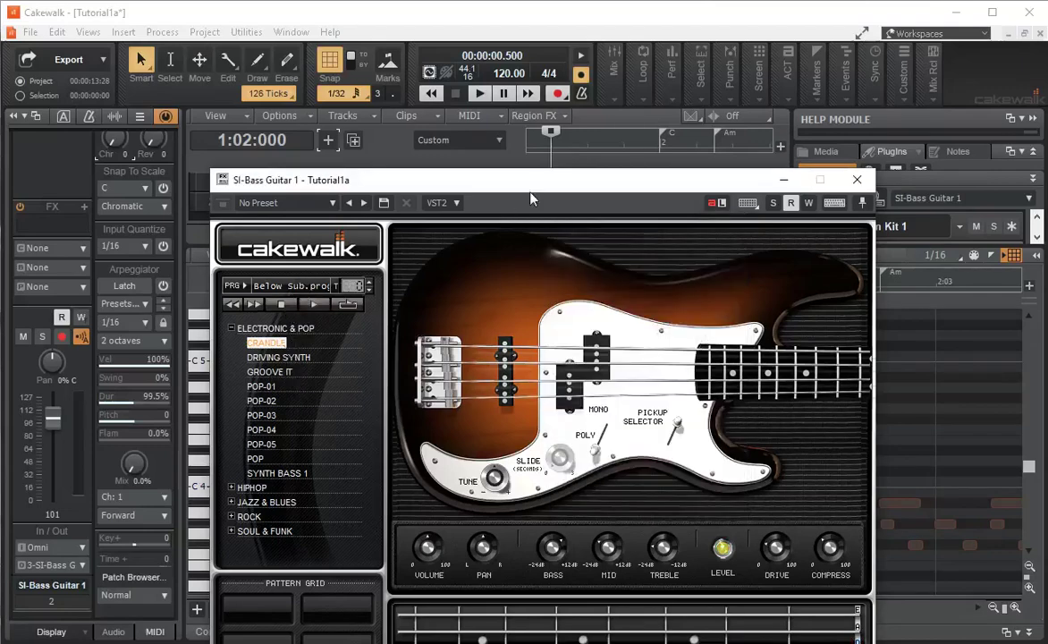
Drop the CRANDLE pattern onto the SI-Bass Guitar 1 track as a clip and play it back
left_click_drag(530, 192, 525, 280)
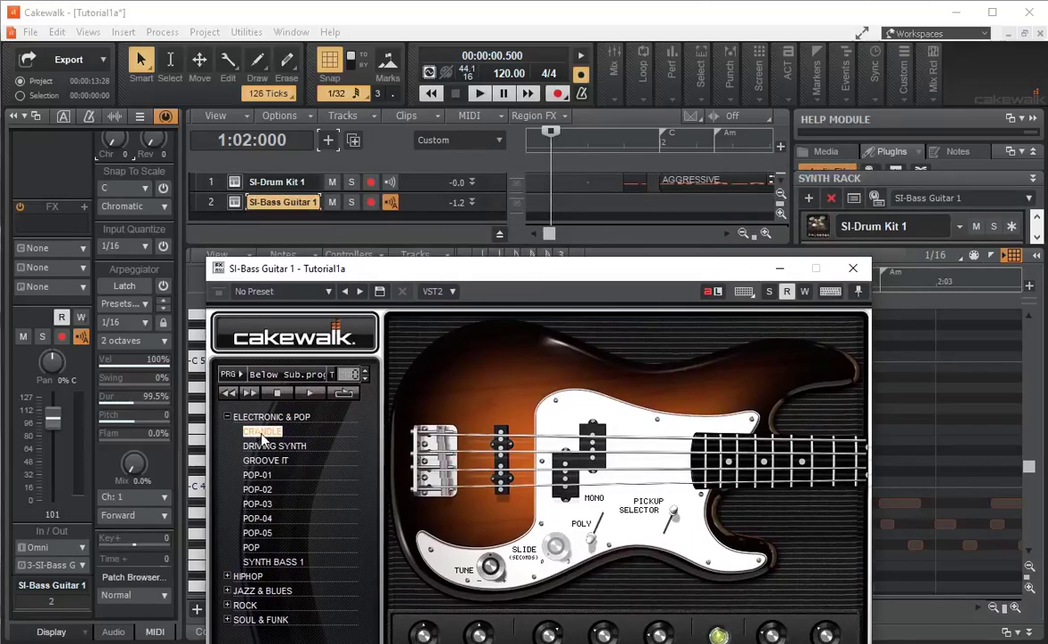
scroll(606, 219, "down", 1)
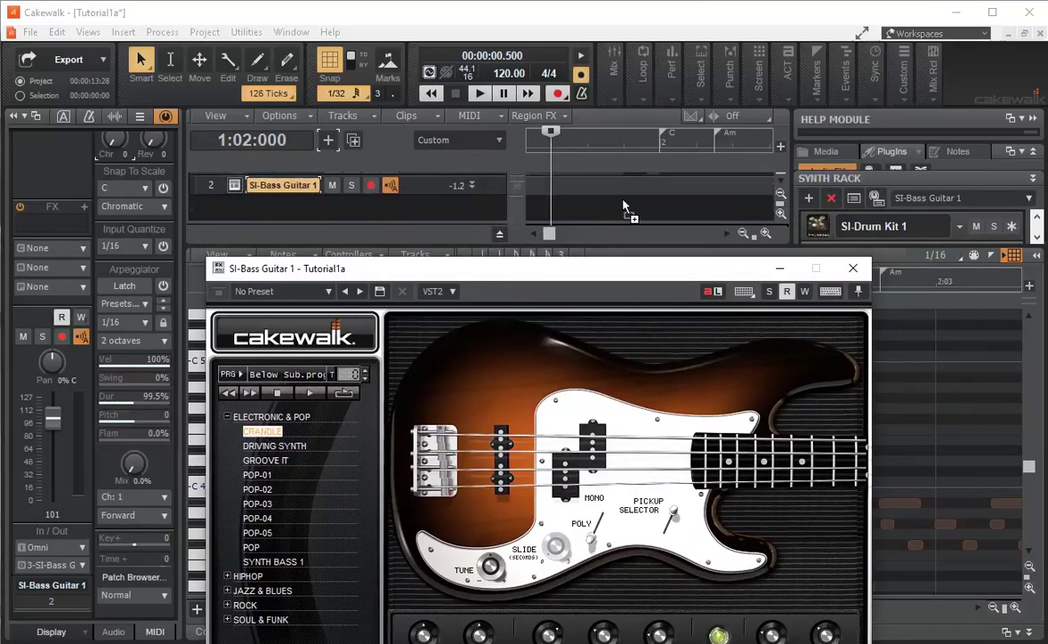
left_click_drag(630, 217, 632, 184)
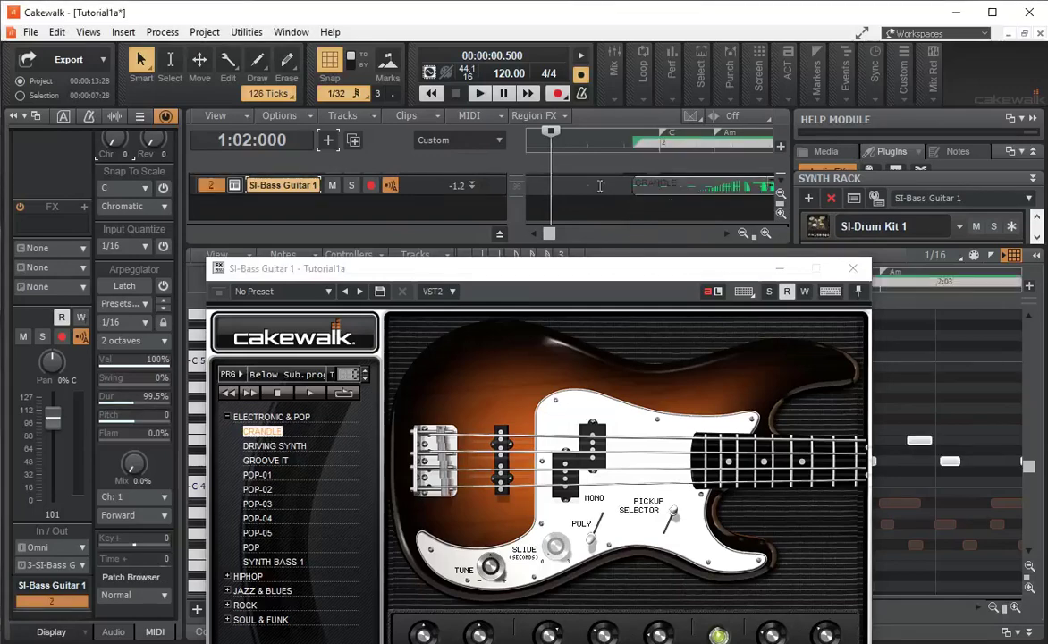
left_click(481, 94)
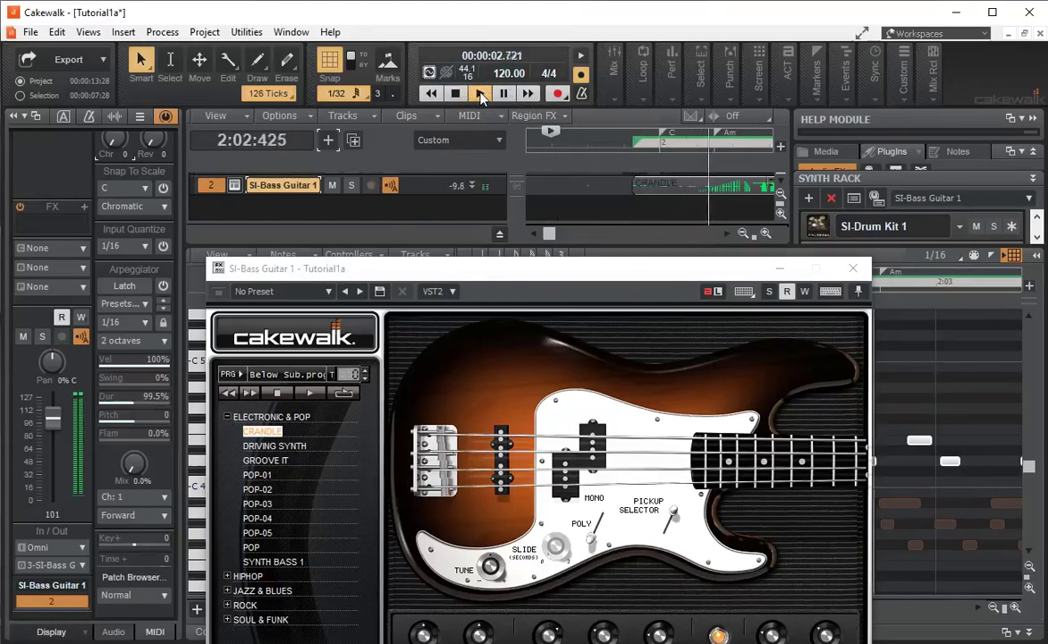
left_click(784, 270)
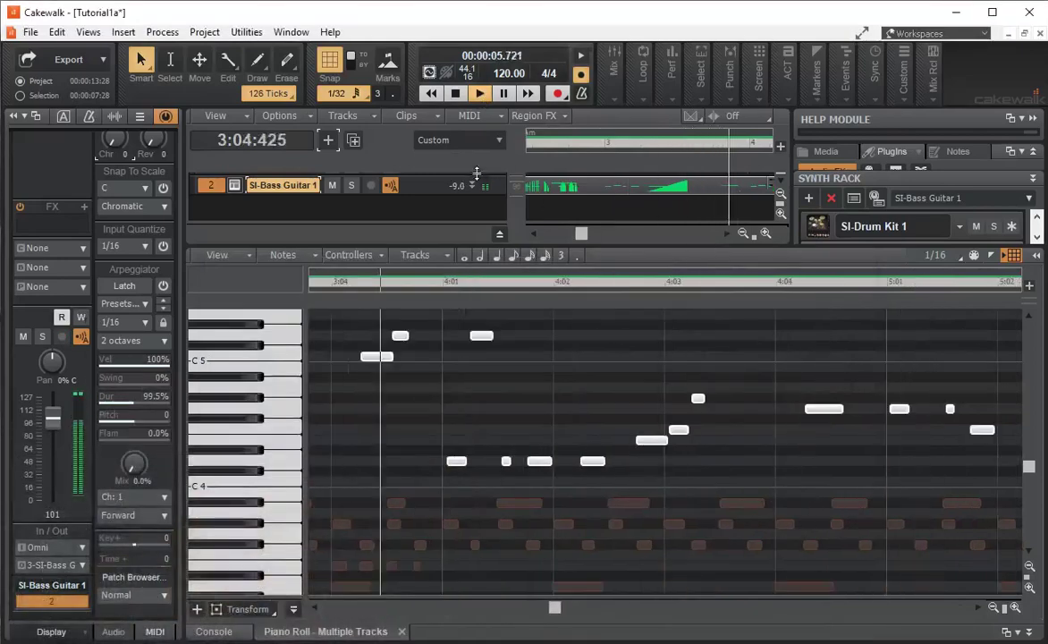
left_click(457, 94)
In the Console, set the SI-Drum Kit 1 fader to -7.2 and play to check the balance
left_click(215, 631)
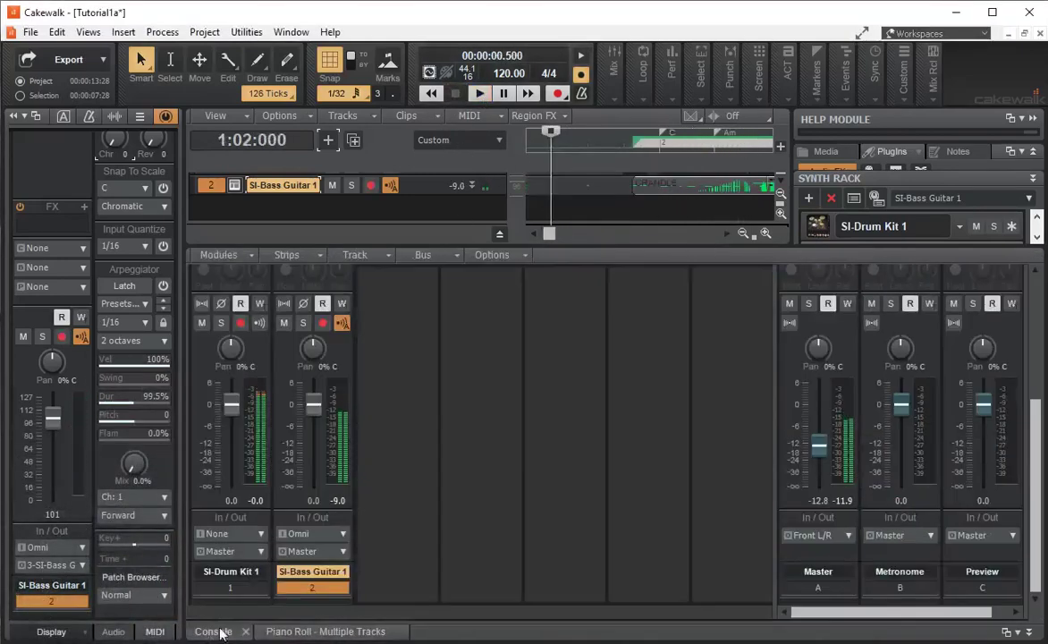
left_click_drag(231, 420, 231, 431)
left_click(480, 94)
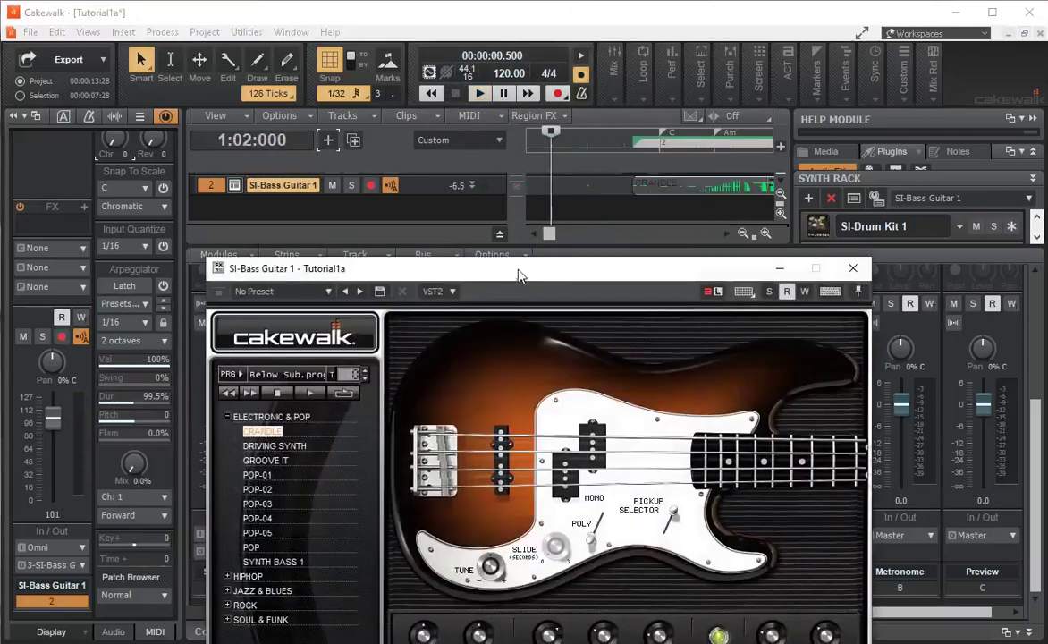
left_click_drag(519, 275, 533, 68)
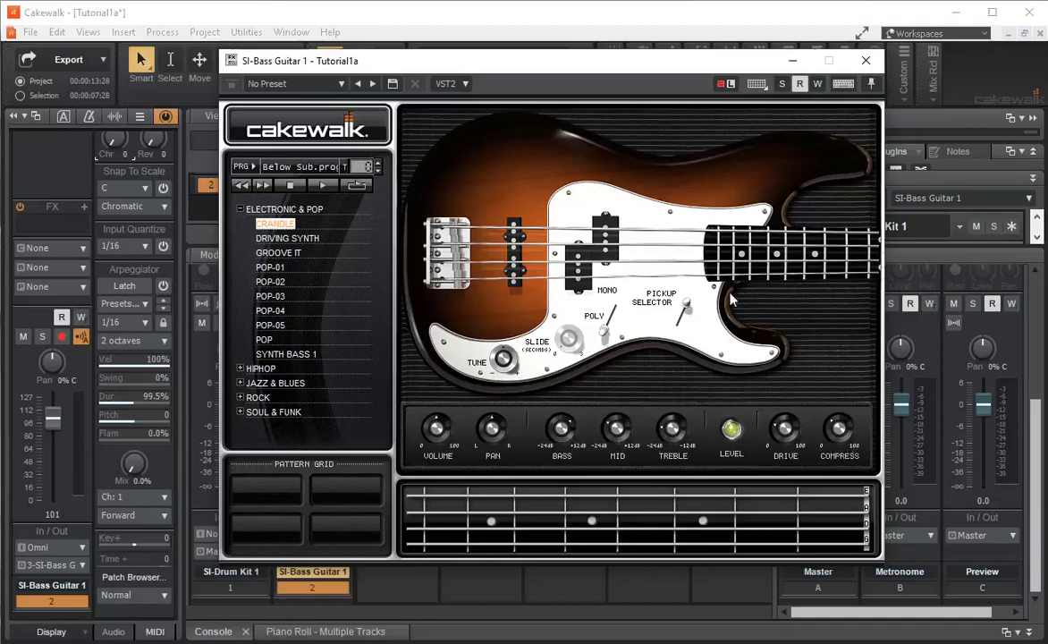
Close the bass window and create an instrument track using Piano > SI-Electric Piano
left_click(864, 61)
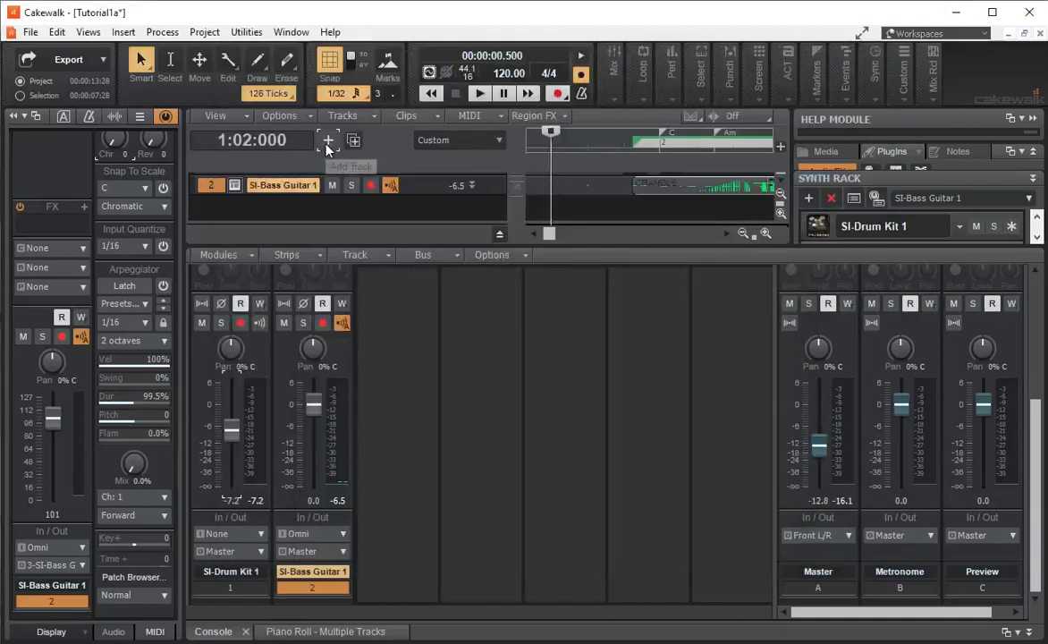
left_click(327, 141)
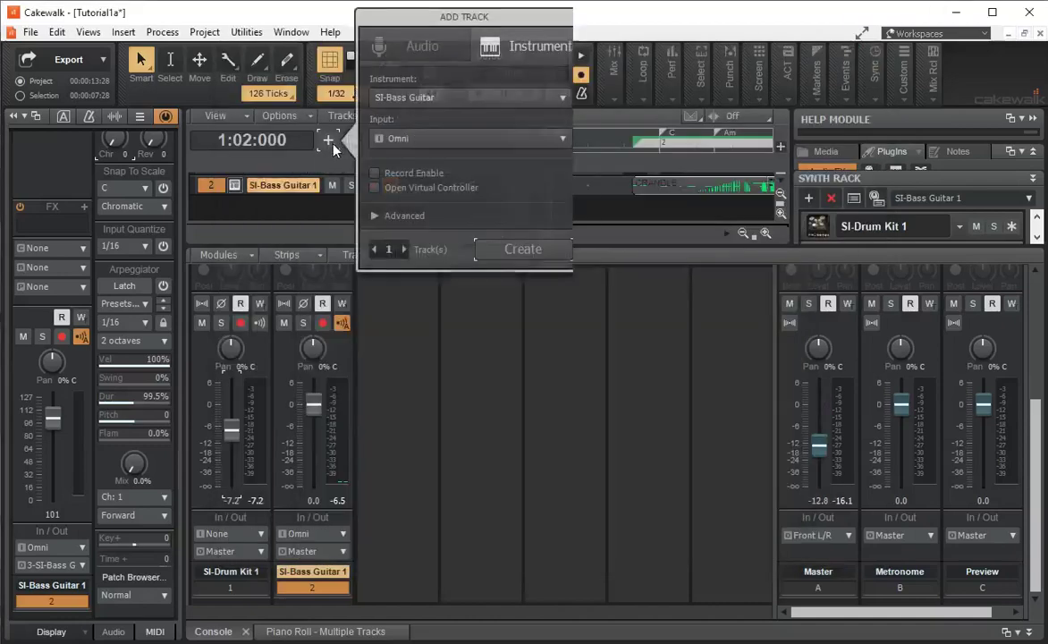
left_click(562, 97)
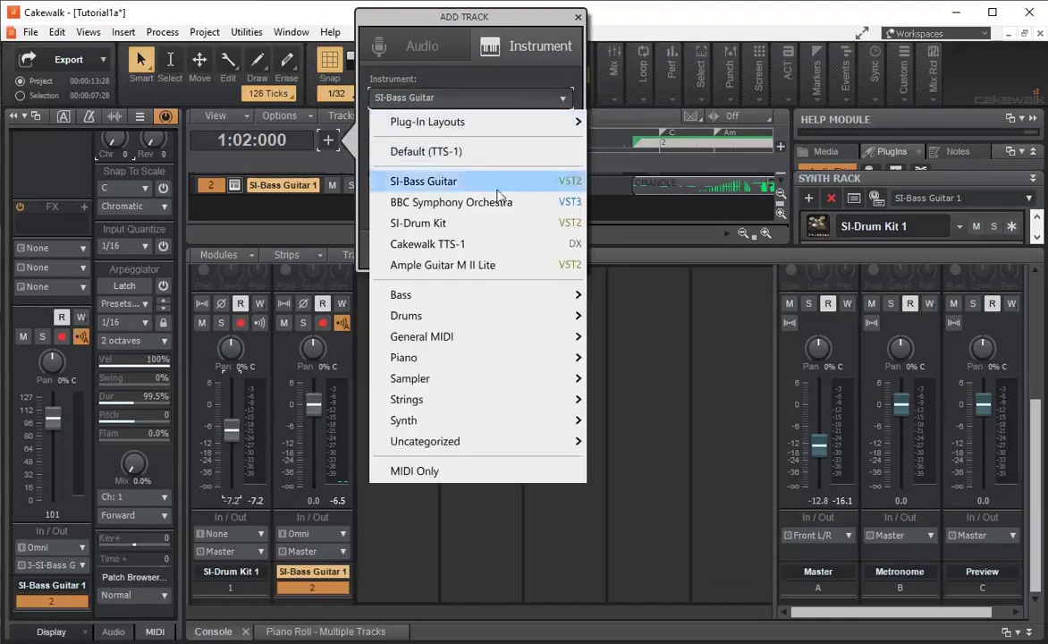
mouse_move(557, 358)
left_click(612, 358)
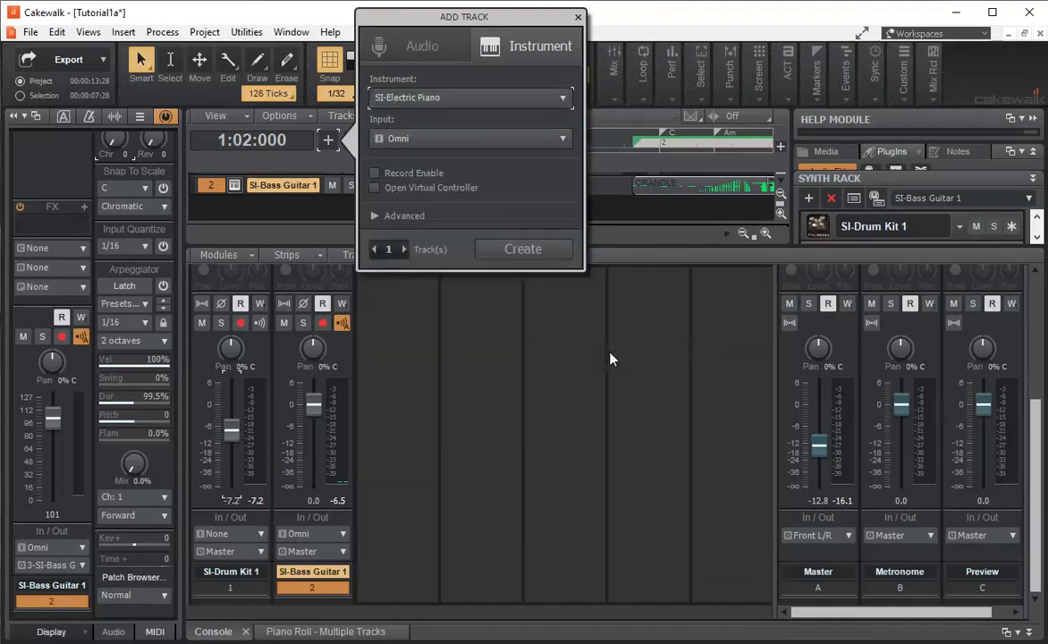
left_click(532, 252)
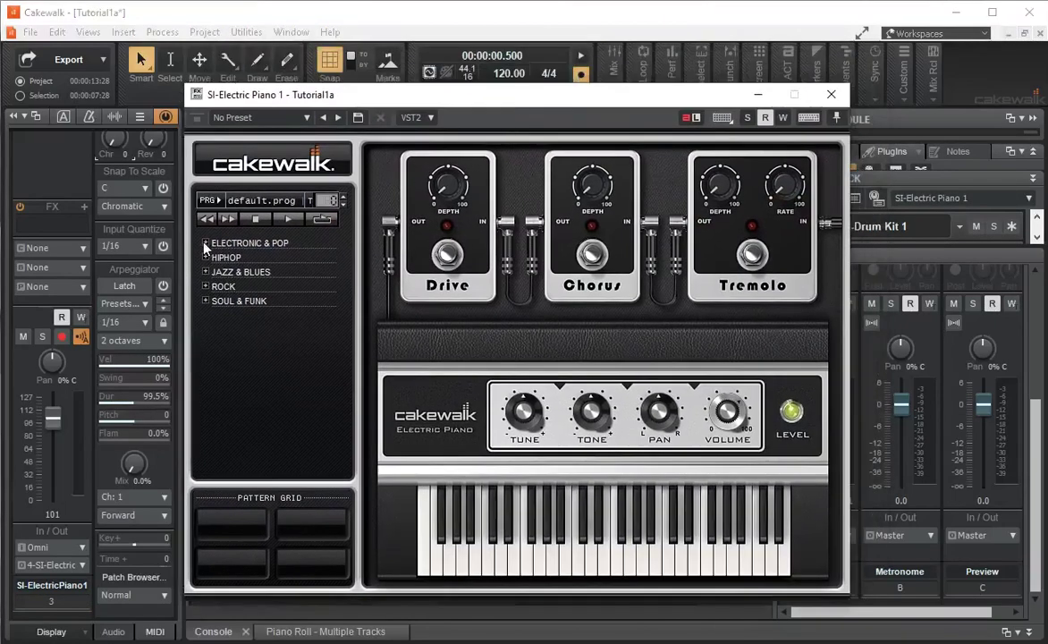
Preview the ELECTRONIC & POP piano patterns CHILLIN and CLASSIC CP
left_click(205, 244)
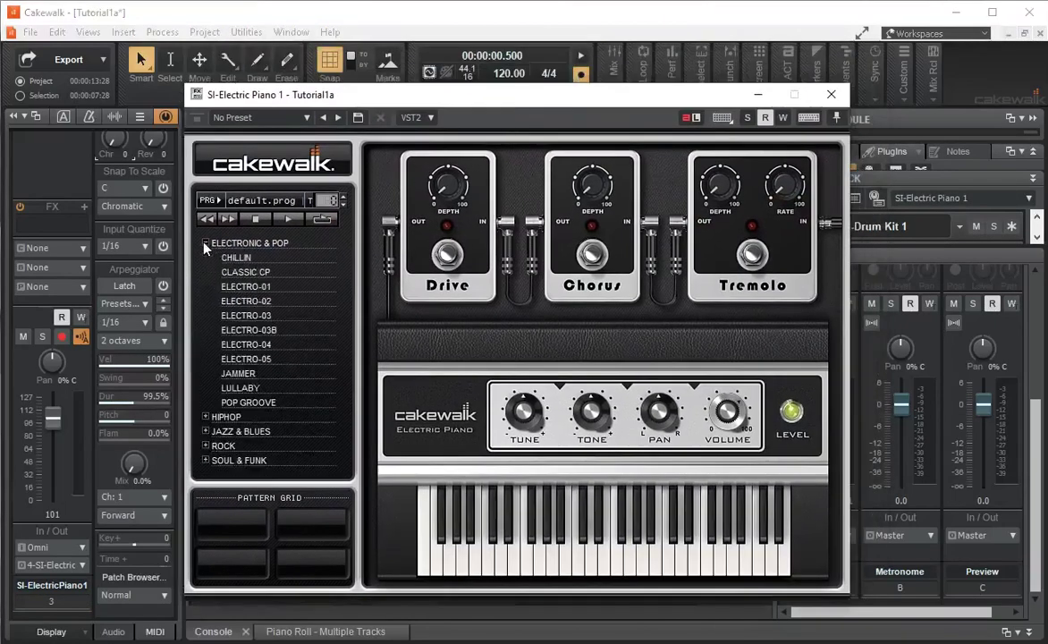
left_click(237, 258)
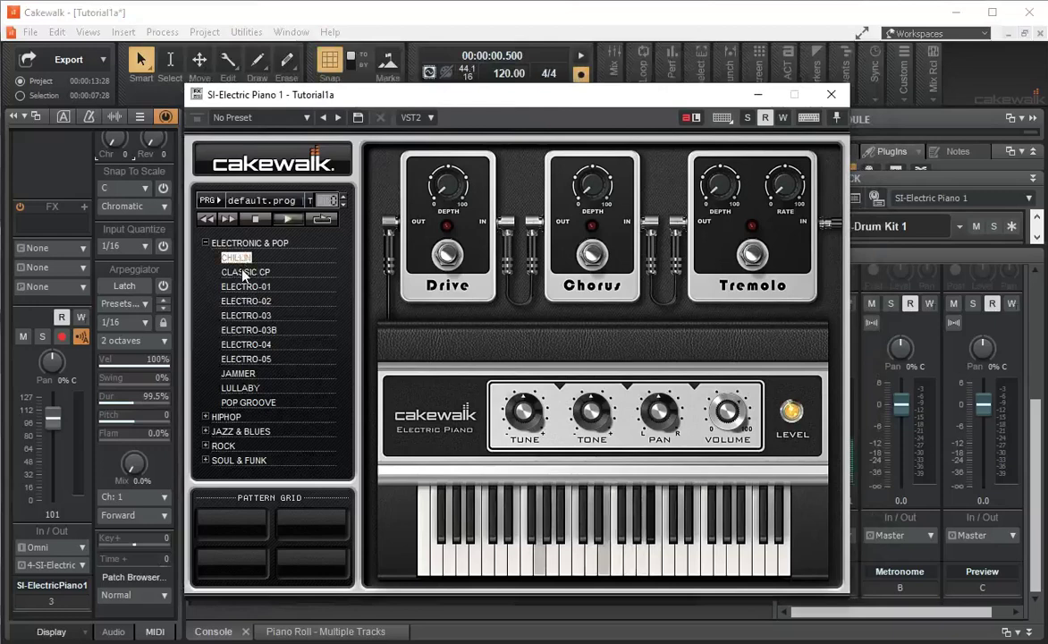
left_click(242, 273)
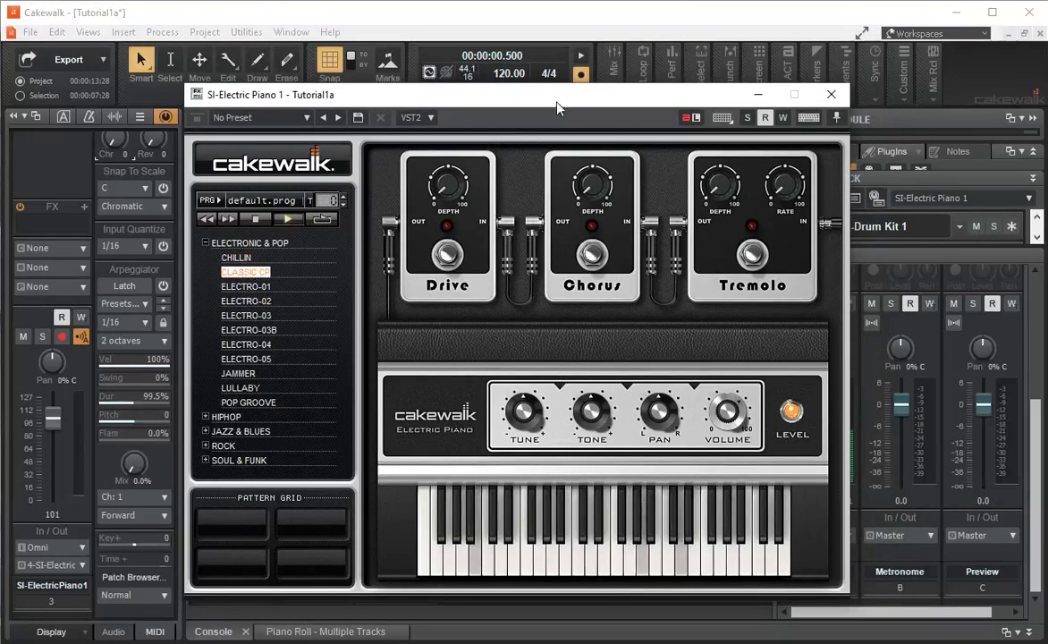
Try the Amped Wurly, Ballad Piano and BasicEPiano sounds, finally loading Bright Wurlitzer
left_click(278, 202)
left_click(289, 258)
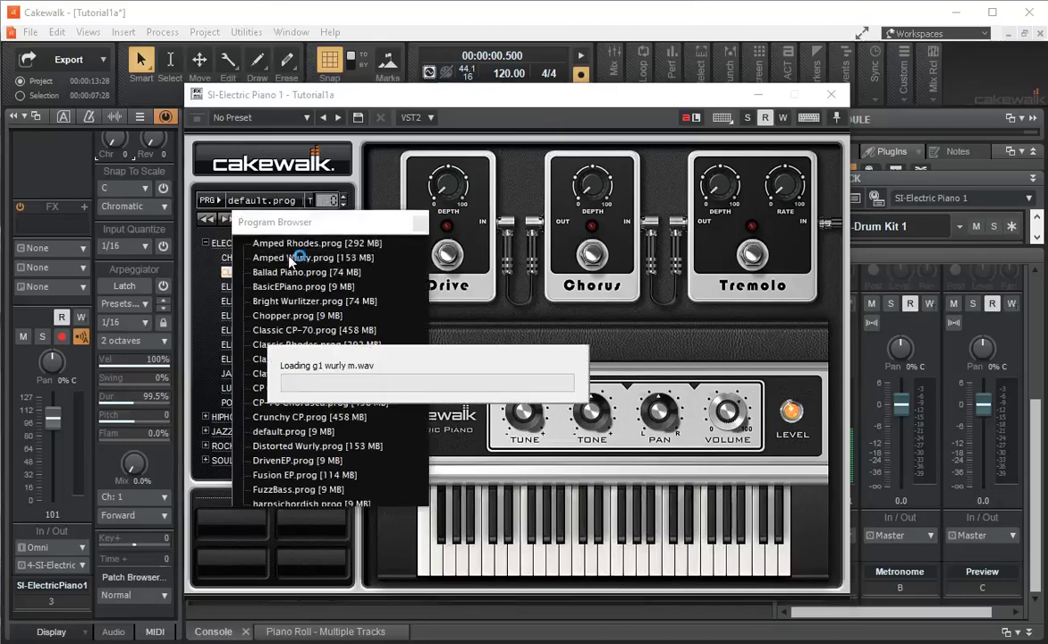
left_click_drag(324, 227, 514, 183)
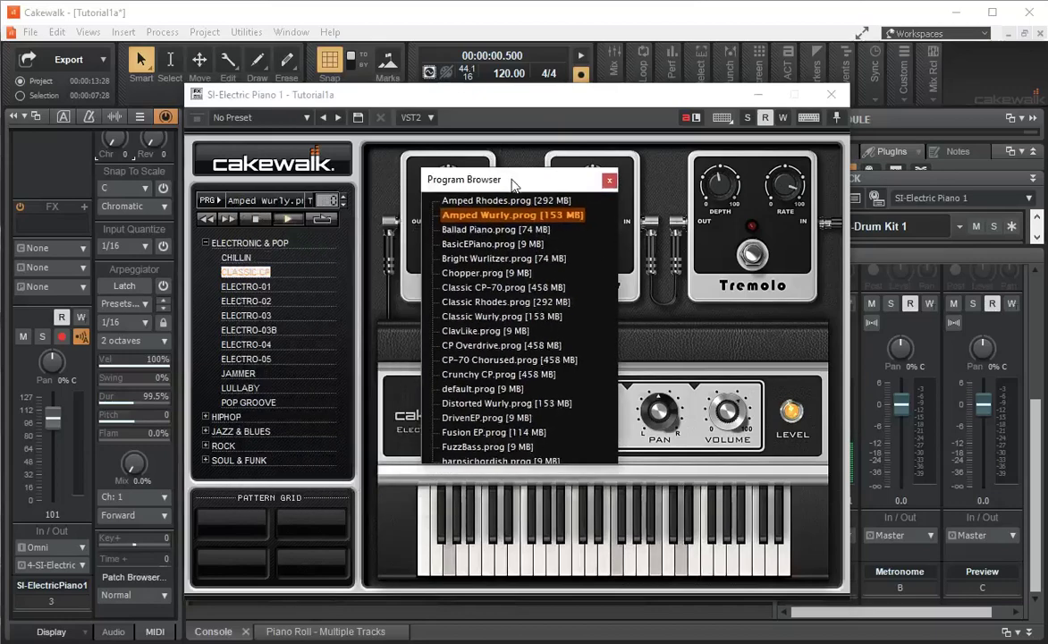
left_click(490, 230)
left_click(488, 245)
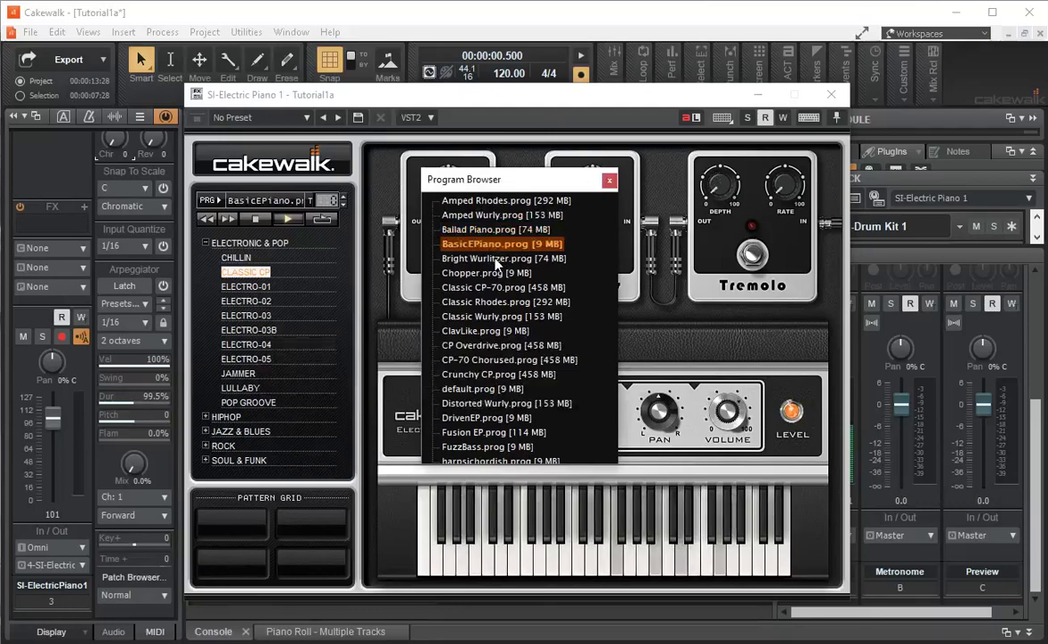
left_click(495, 259)
Place the CLASSIC CP pattern as a clip on the SI-Electric Piano 1 track and play it back
left_click(609, 180)
left_click_drag(638, 98, 611, 257)
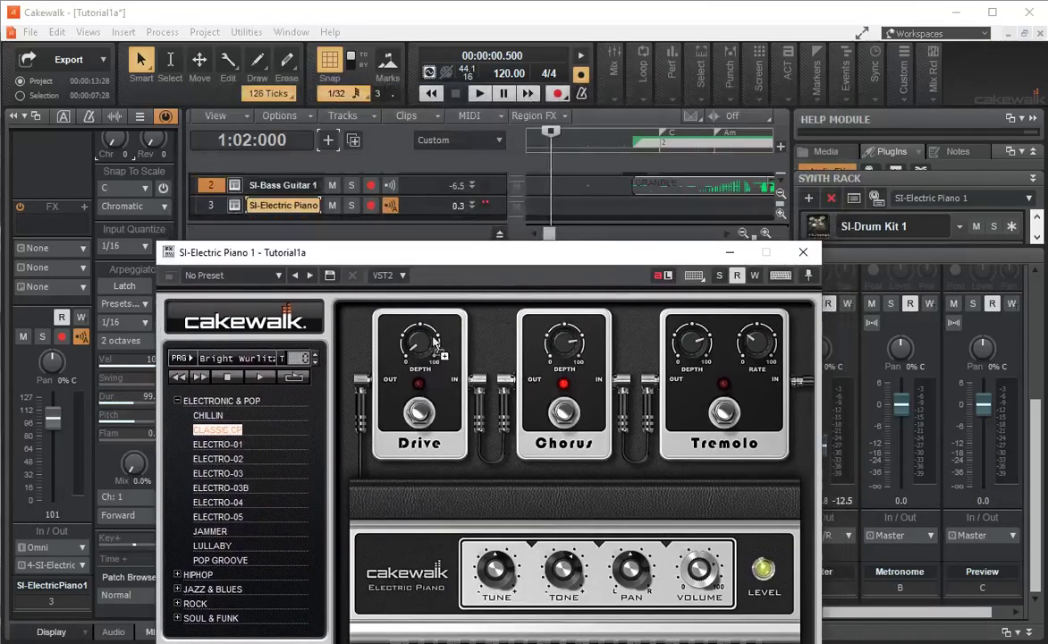
scroll(615, 215, "down", 1)
left_click_drag(639, 211, 641, 206)
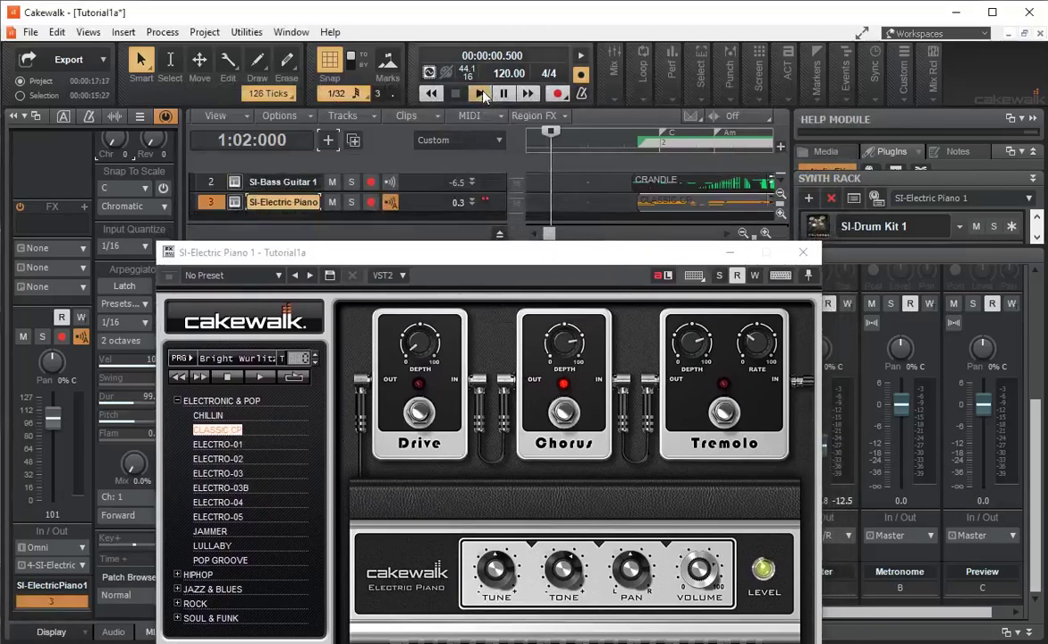
key("space")
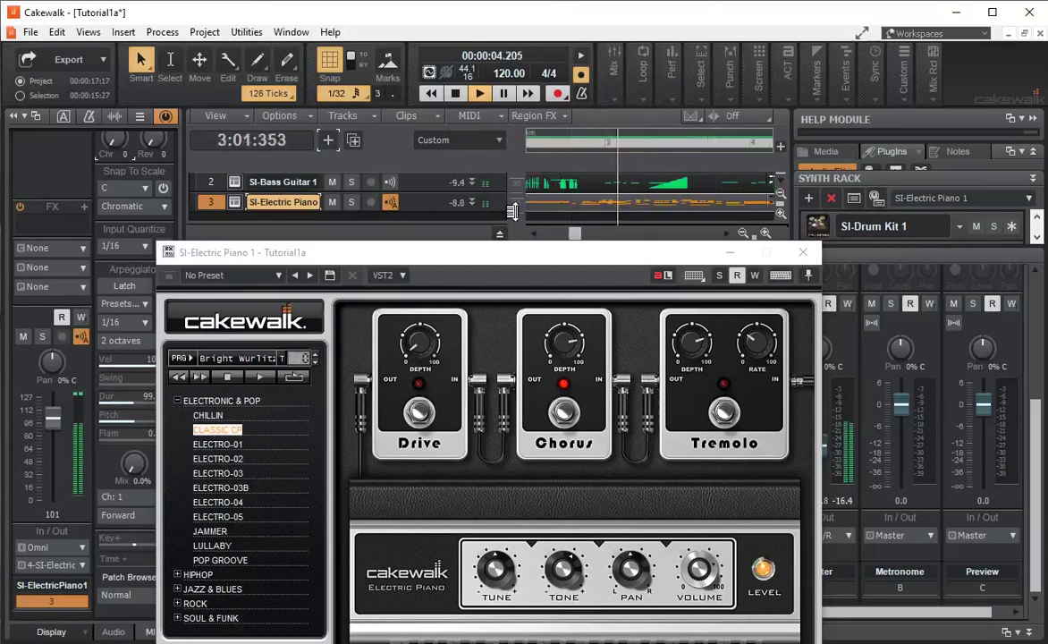
left_click(804, 254)
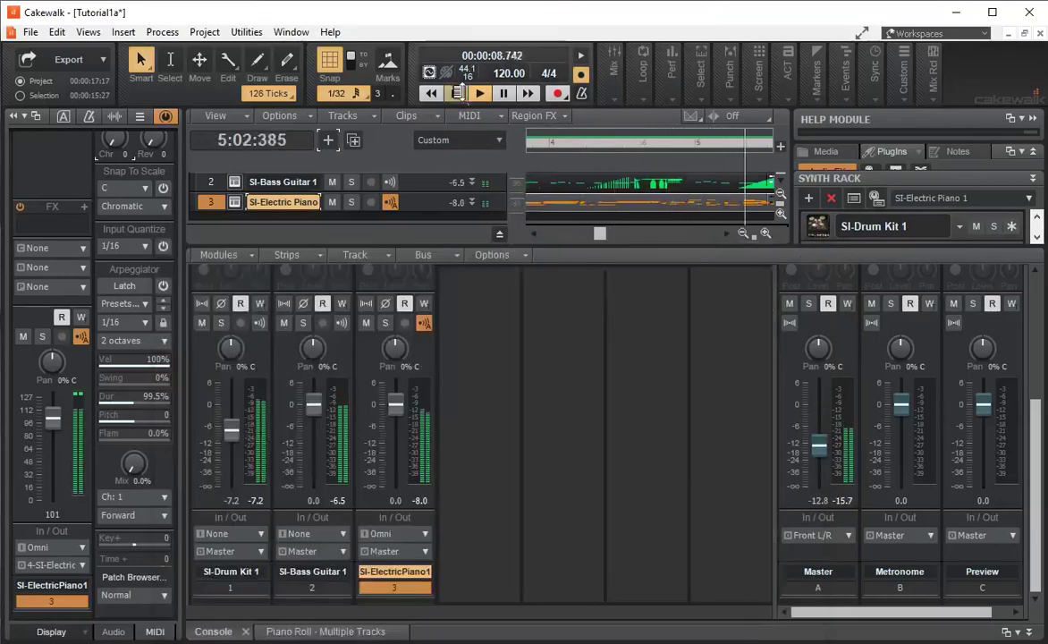
key("space")
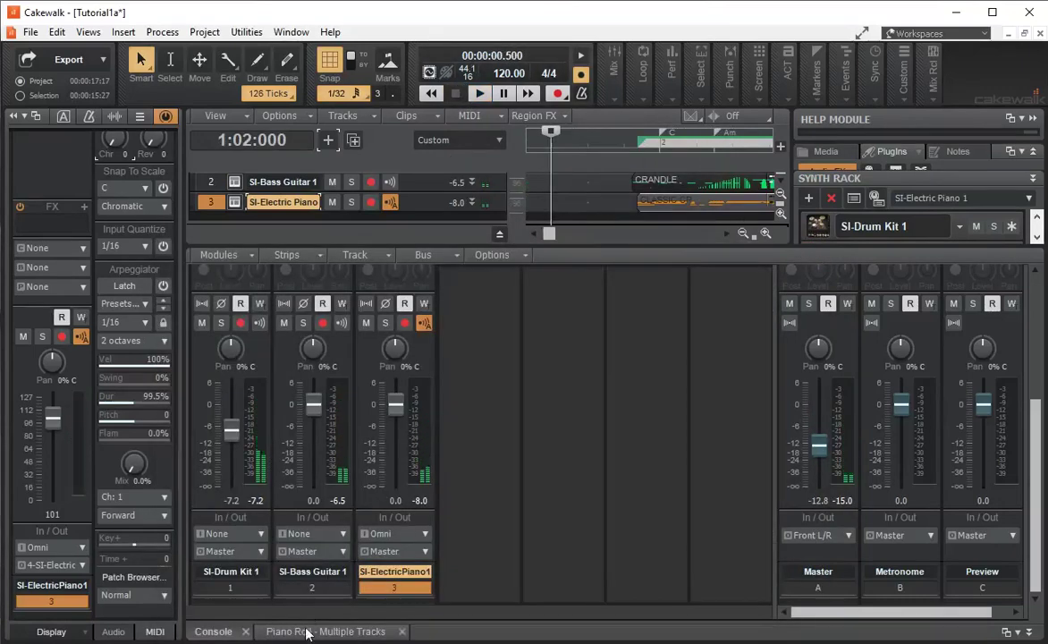
In the multi-track Piano Roll, shift the electric piano notes to start at bar 2
left_click(304, 631)
scroll(464, 430, "up", 3)
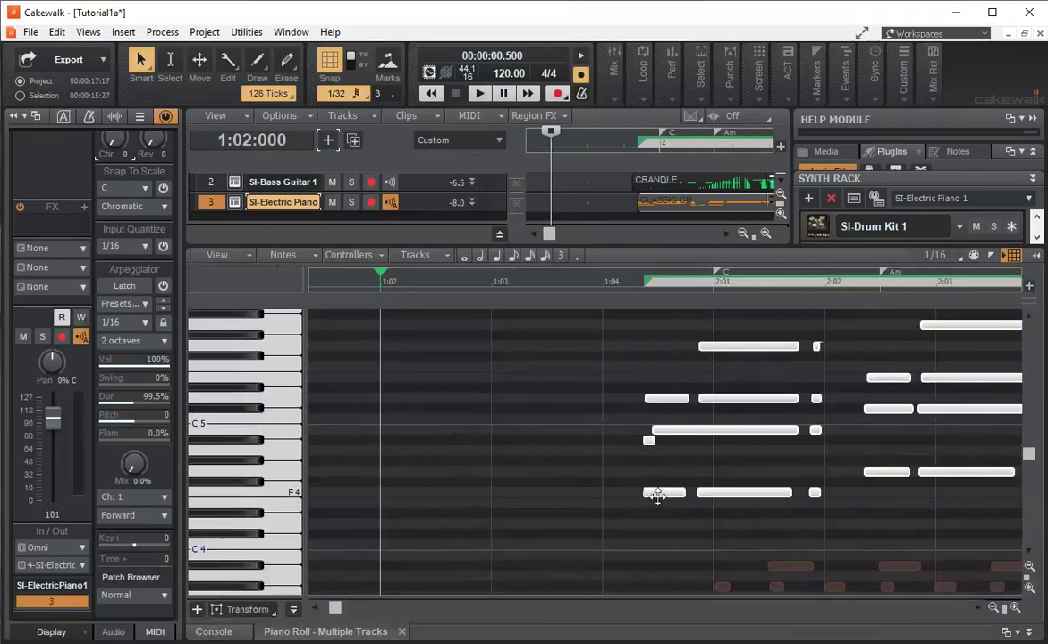
left_click_drag(664, 494, 733, 494)
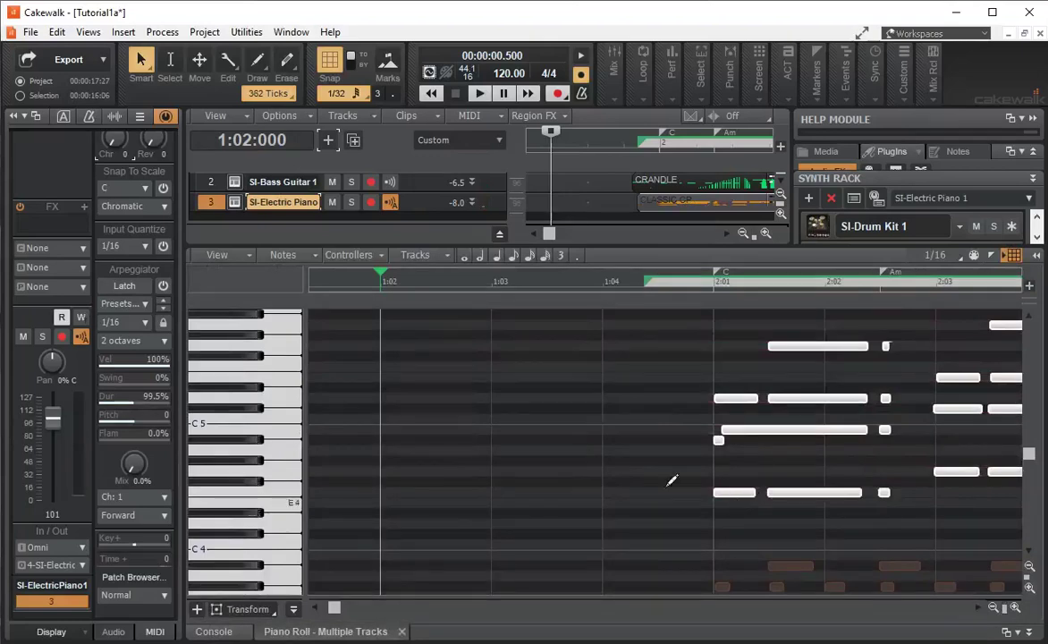
Select all bass notes, move them to start at 2:01, and play back to check alignment
left_click(301, 177)
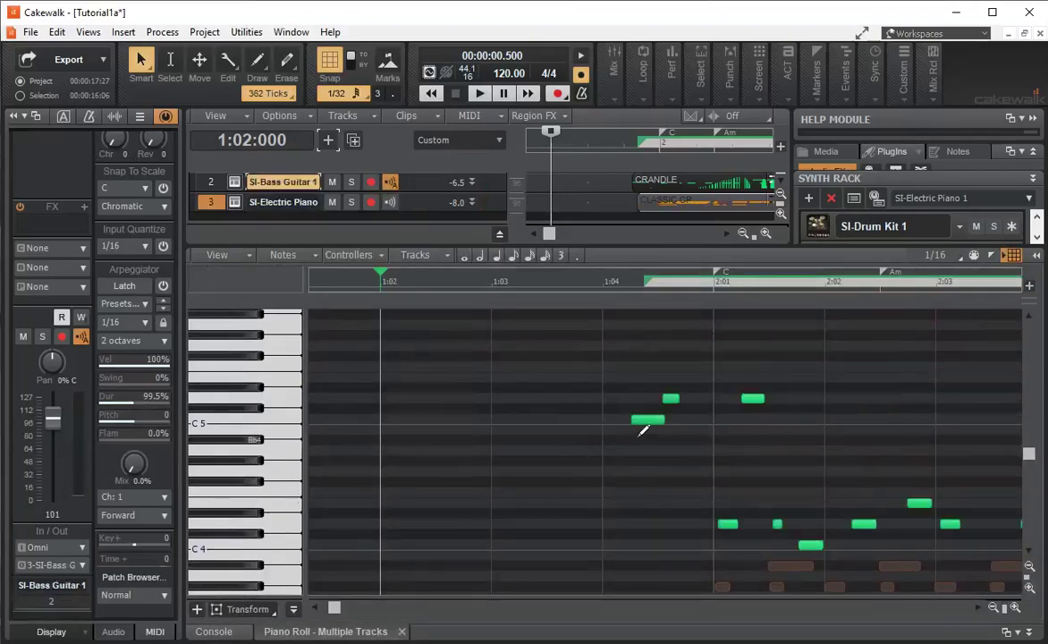
scroll(625, 461, "down", 2)
scroll(627, 459, "up", 3)
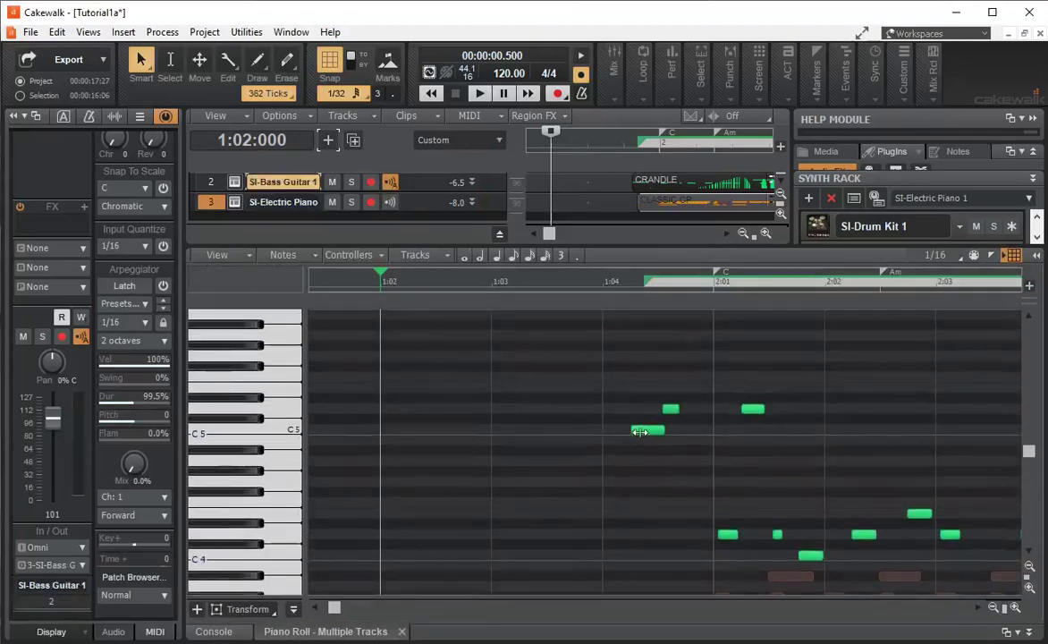
left_click(648, 431)
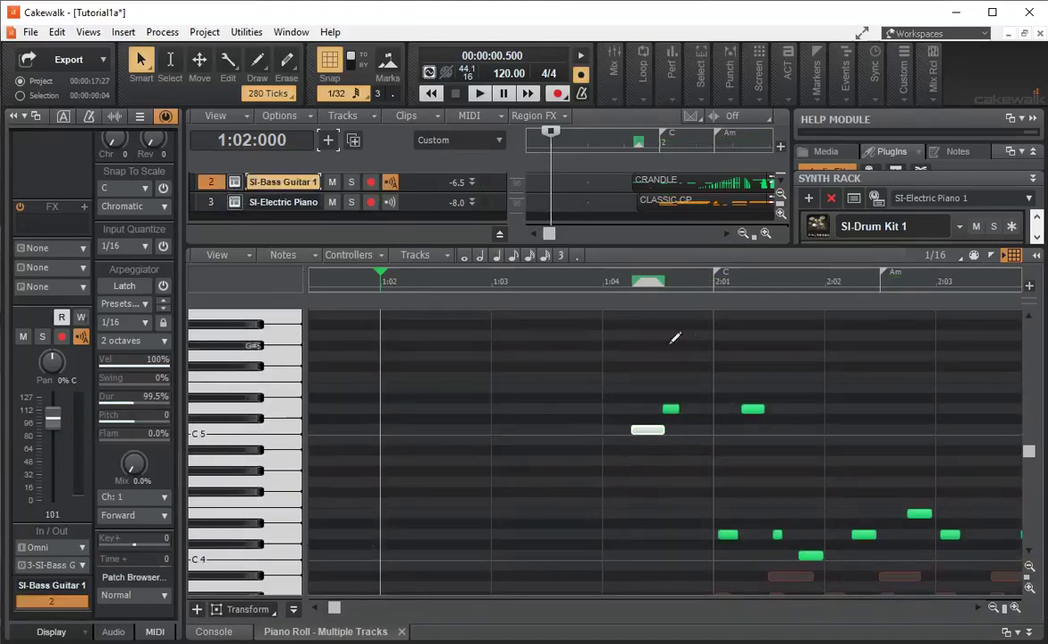
key("ctrl+shift+a")
left_click(721, 325)
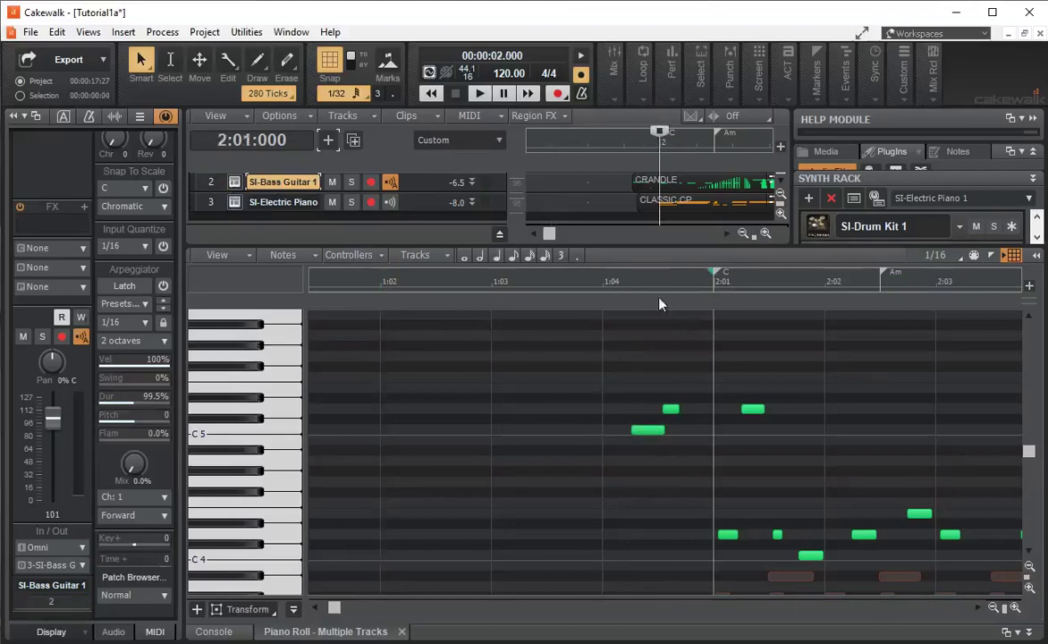
left_click(211, 182)
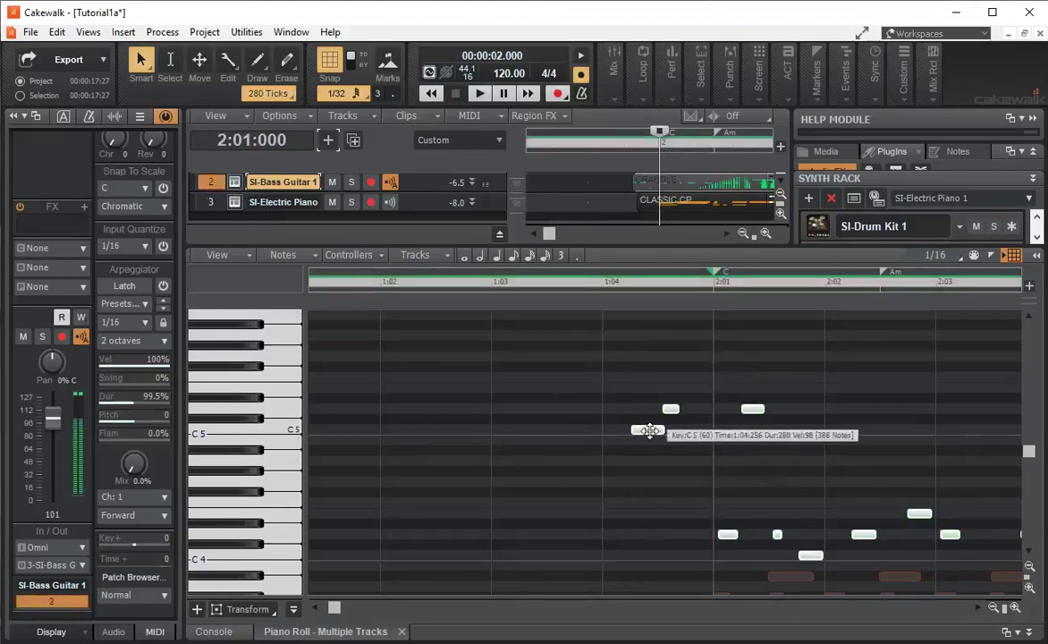
left_click_drag(650, 430, 732, 431)
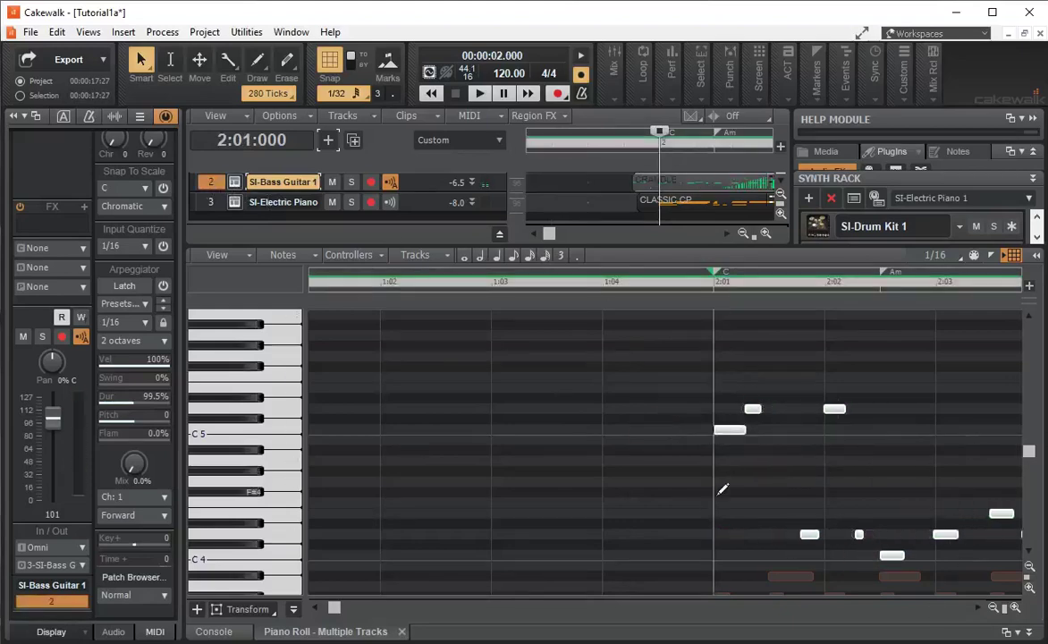
left_click(478, 93)
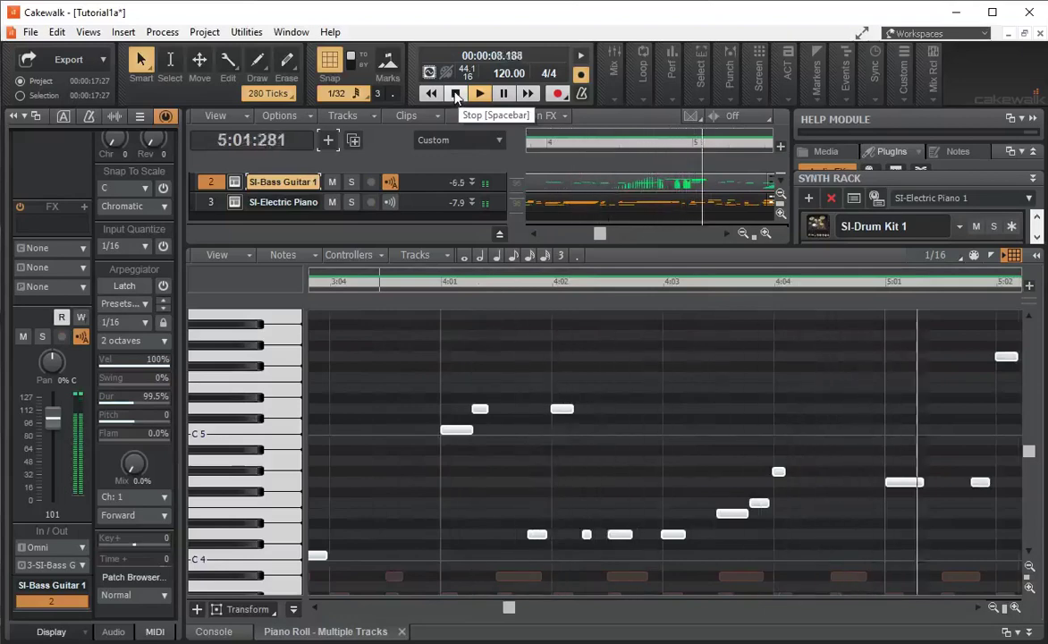
left_click(455, 94)
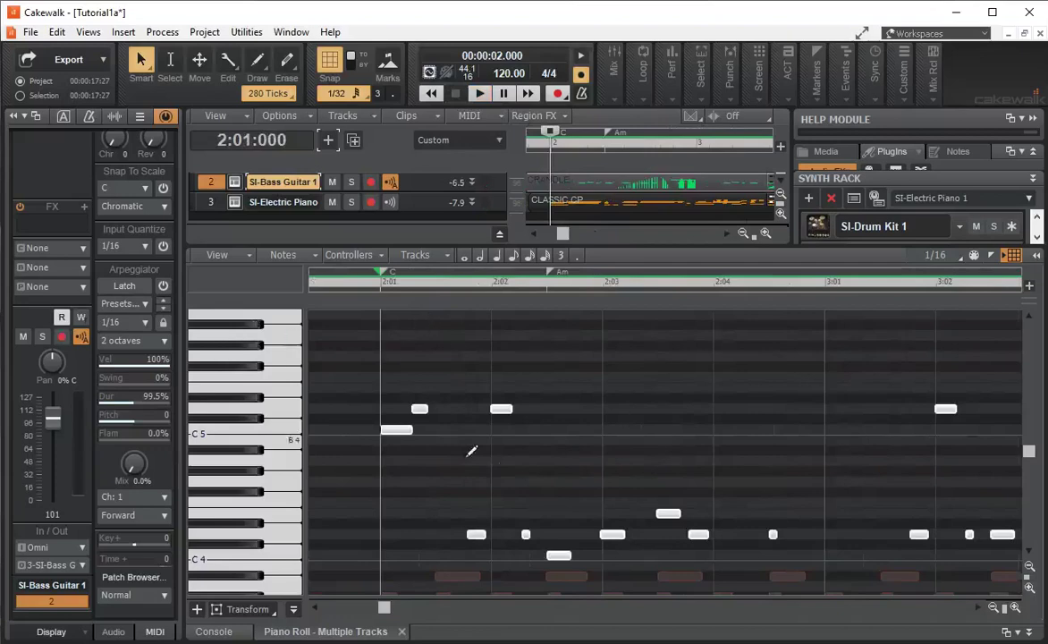
key("ctrl+shift+a")
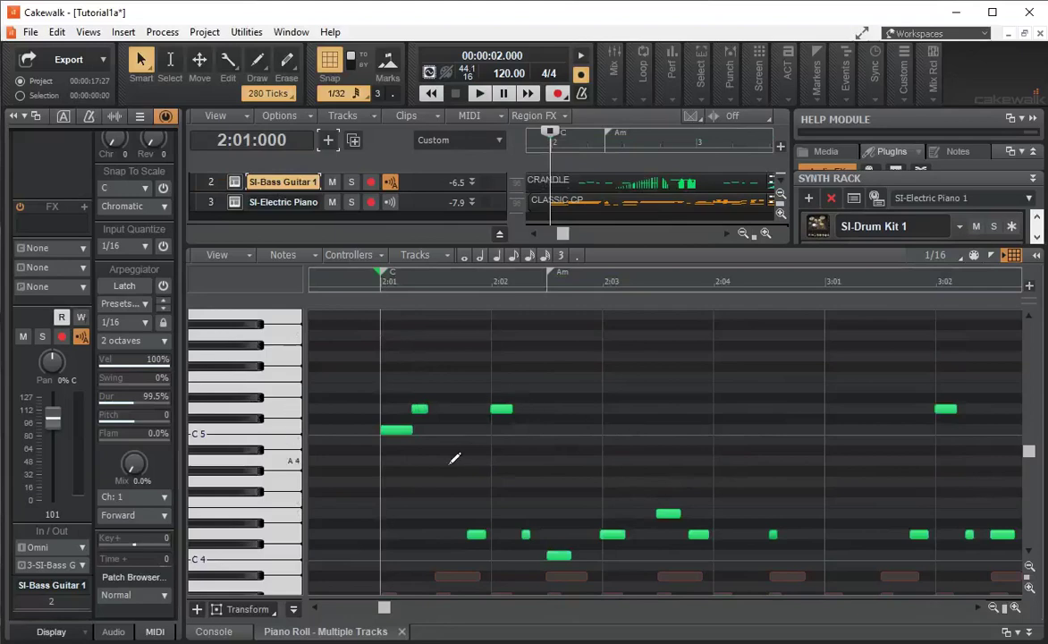
Create an SI-String Section instrument track and raise its instrument window
left_click(328, 140)
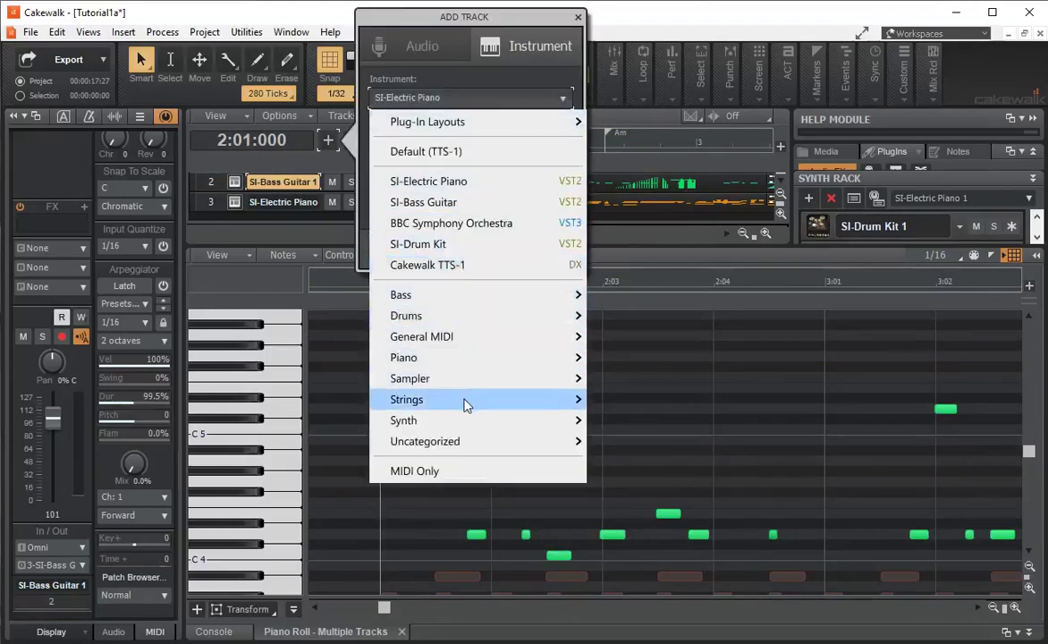
mouse_move(467, 400)
left_click(631, 399)
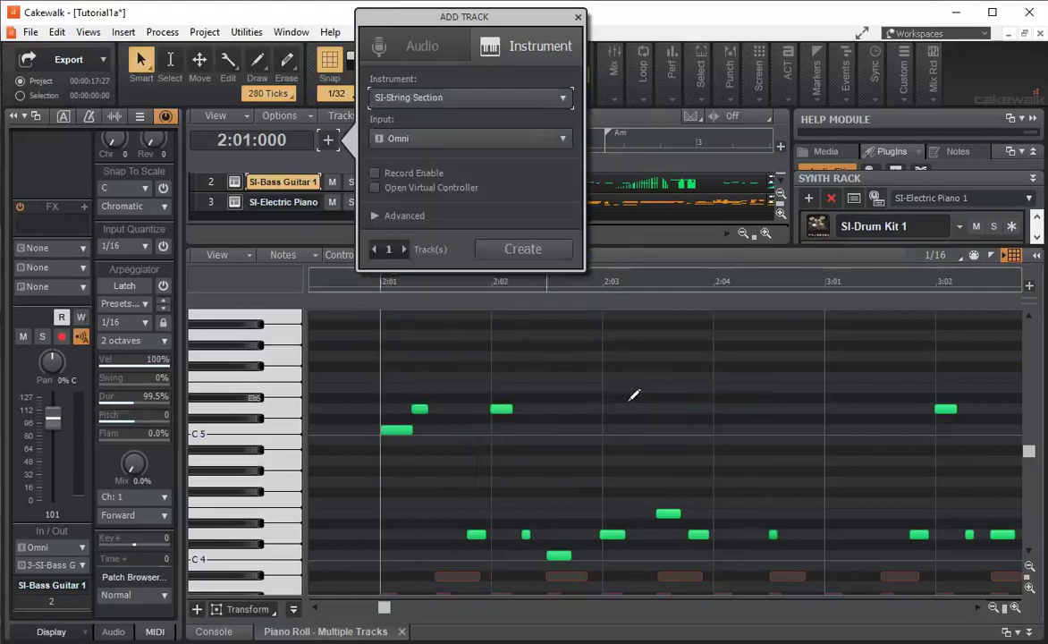
left_click(526, 258)
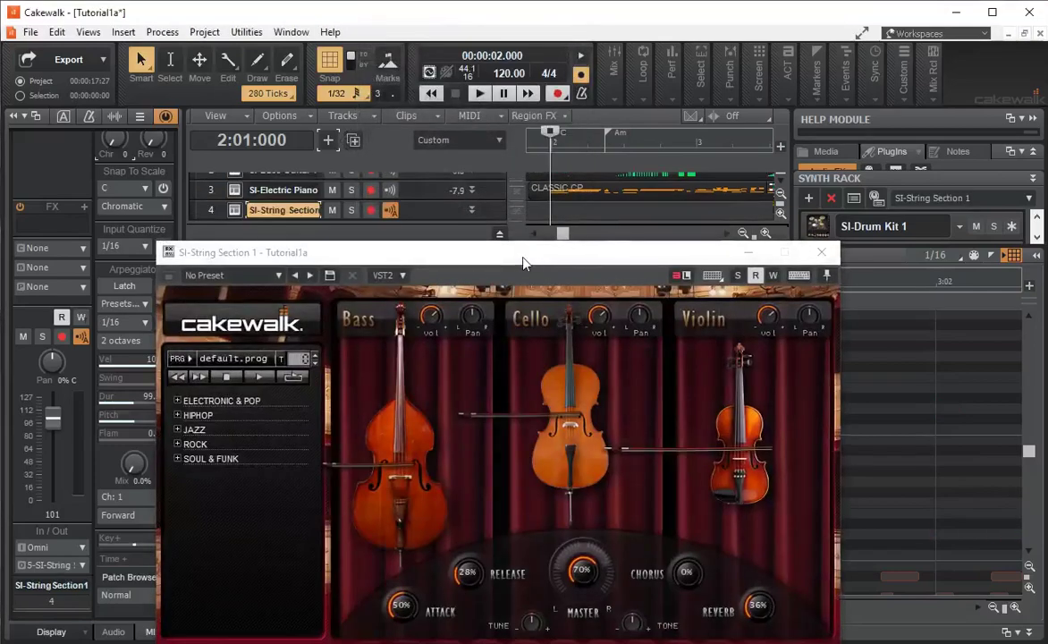
left_click_drag(521, 252, 519, 125)
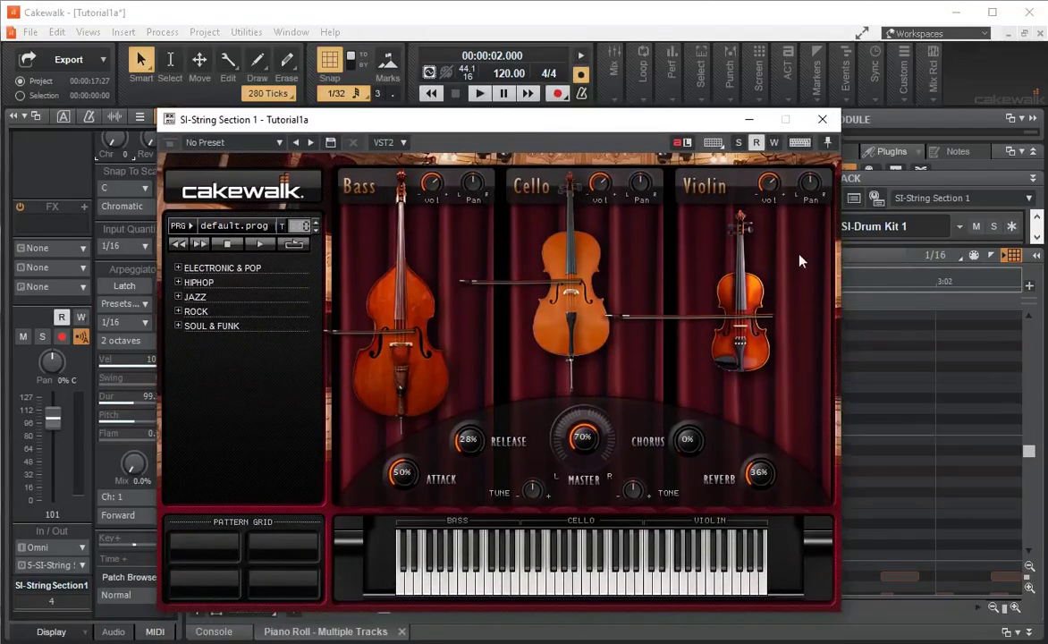
Play low, cello-range and violin-range notes on the on-screen keyboard to hear the strings
left_click(426, 582)
left_click(419, 582)
left_click(421, 584)
left_click(429, 584)
left_click(448, 585)
left_click(470, 586)
left_click(483, 586)
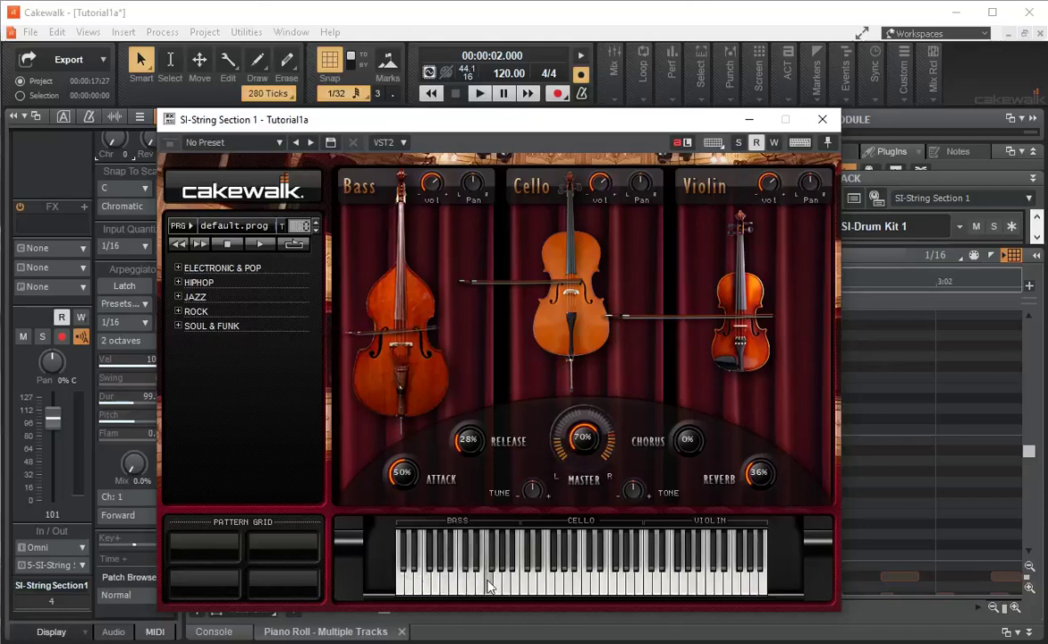
left_click(428, 587)
left_click(437, 591)
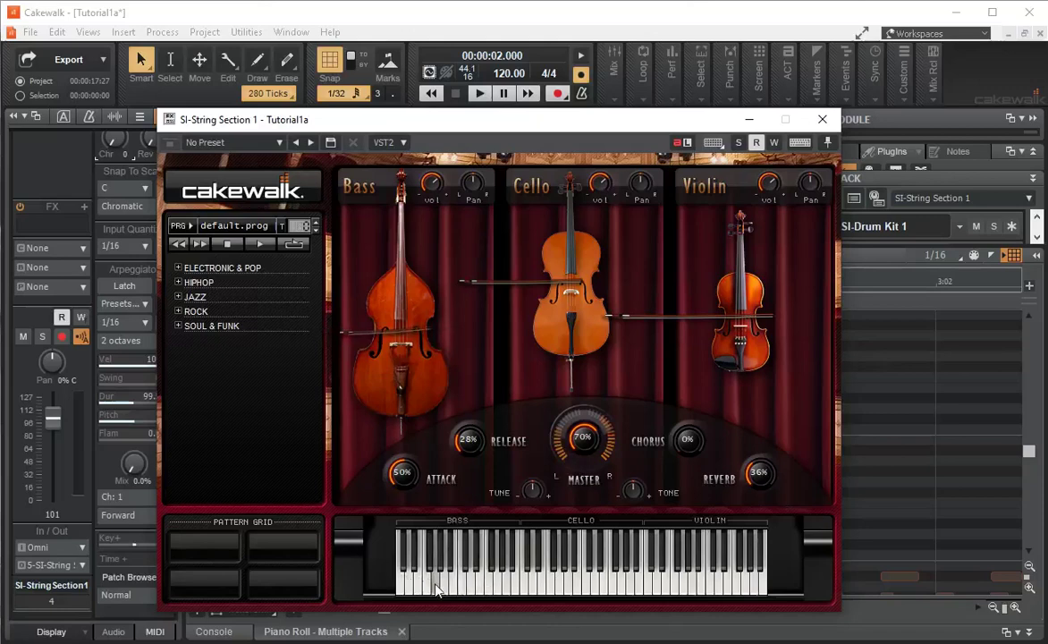
left_click(582, 595)
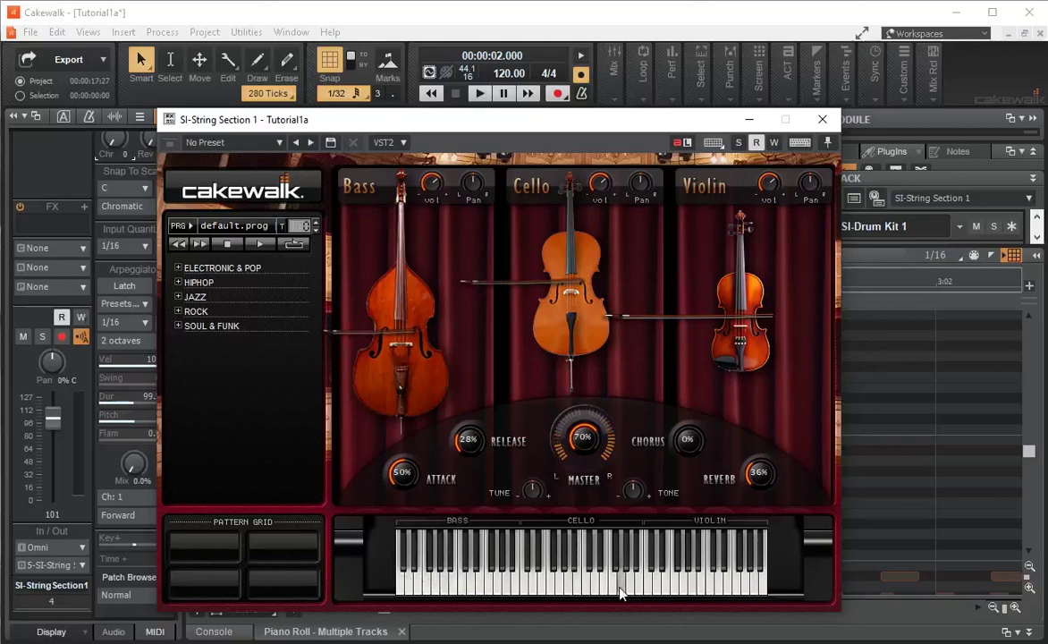
left_click(559, 590)
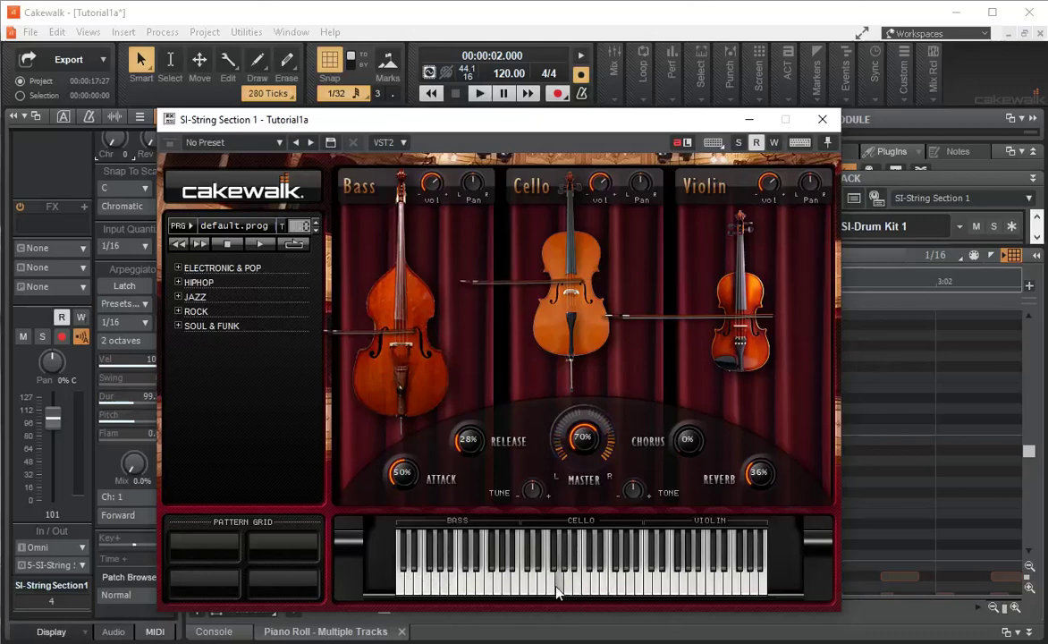
left_click(668, 592)
left_click(704, 594)
left_click(673, 590)
Audition the A BETTER TIME string pattern from the ELECTRONIC & POP preset folder
left_click(177, 271)
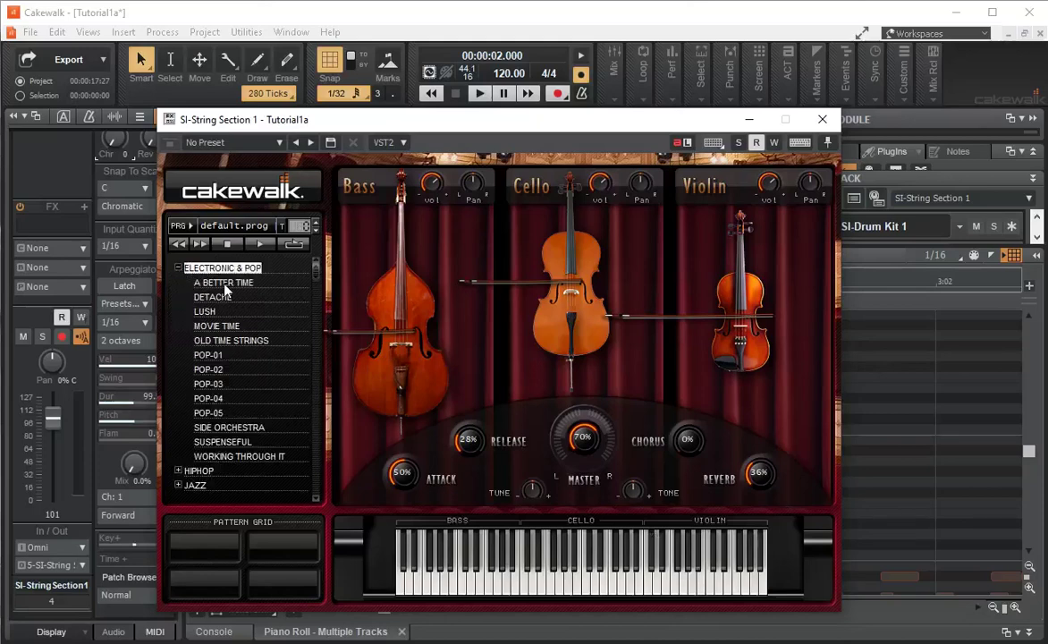
left_click(224, 283)
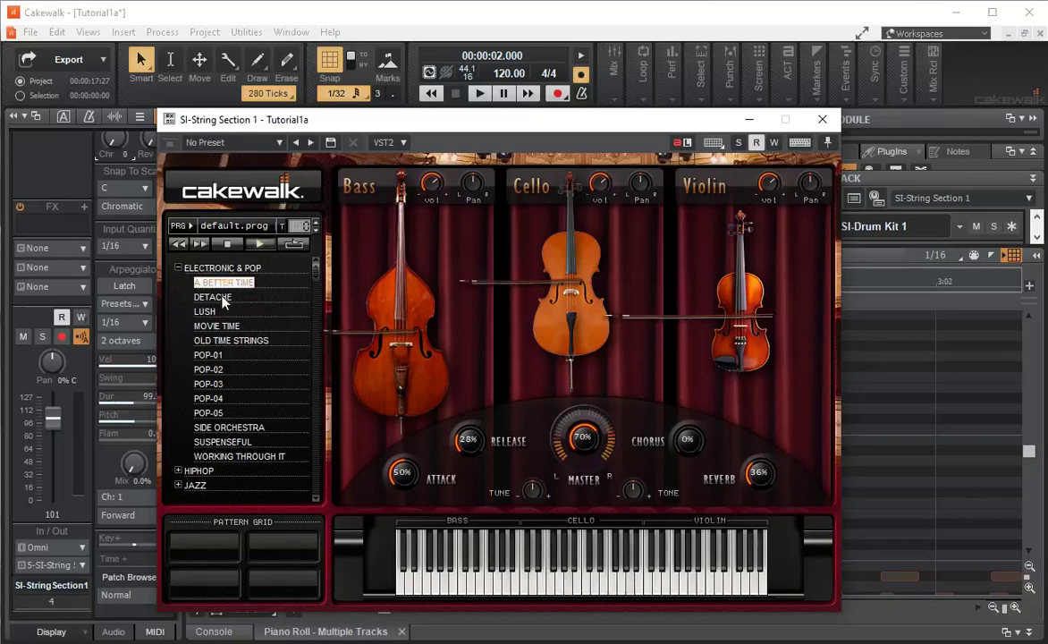
left_click(254, 227)
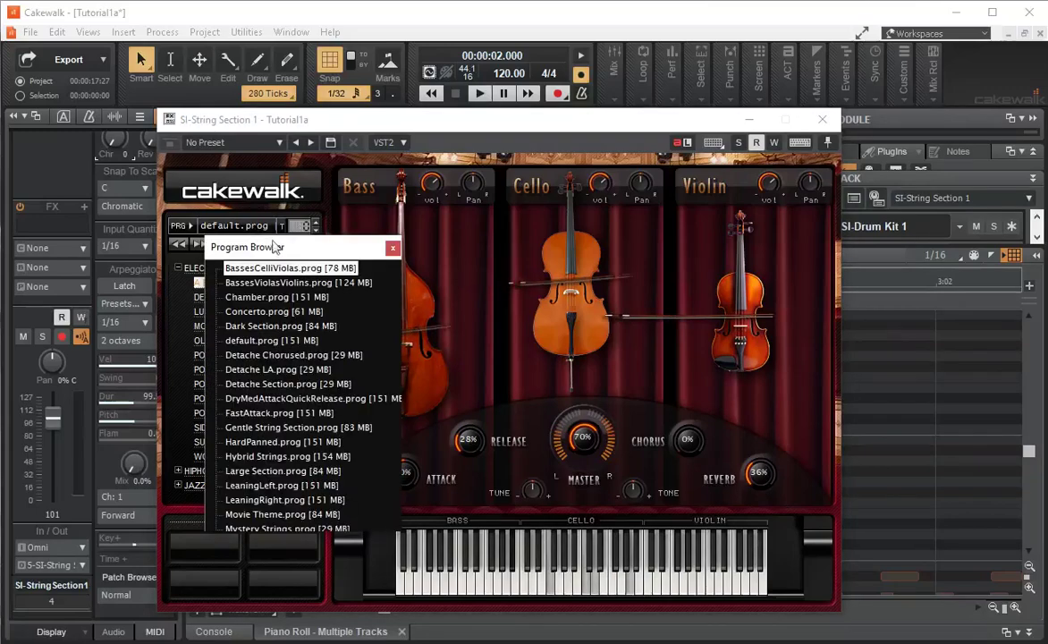
left_click_drag(338, 238, 632, 183)
Try the BassesViolasViolins, Chamber, Concerto and Dark Section programs, settling on Detache Chorused.prog
left_click(582, 225)
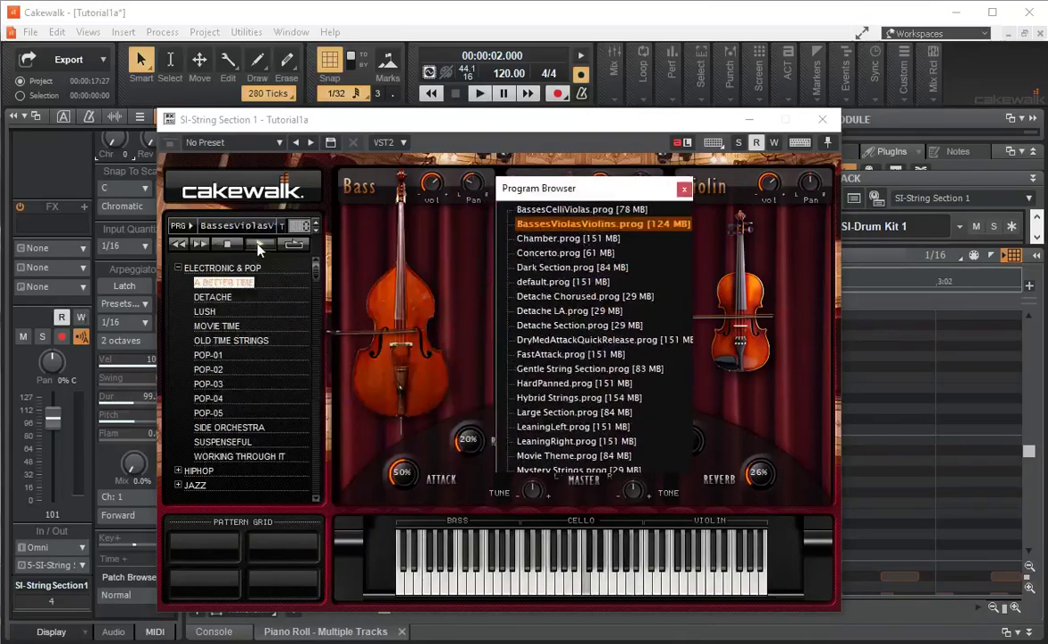
left_click(556, 241)
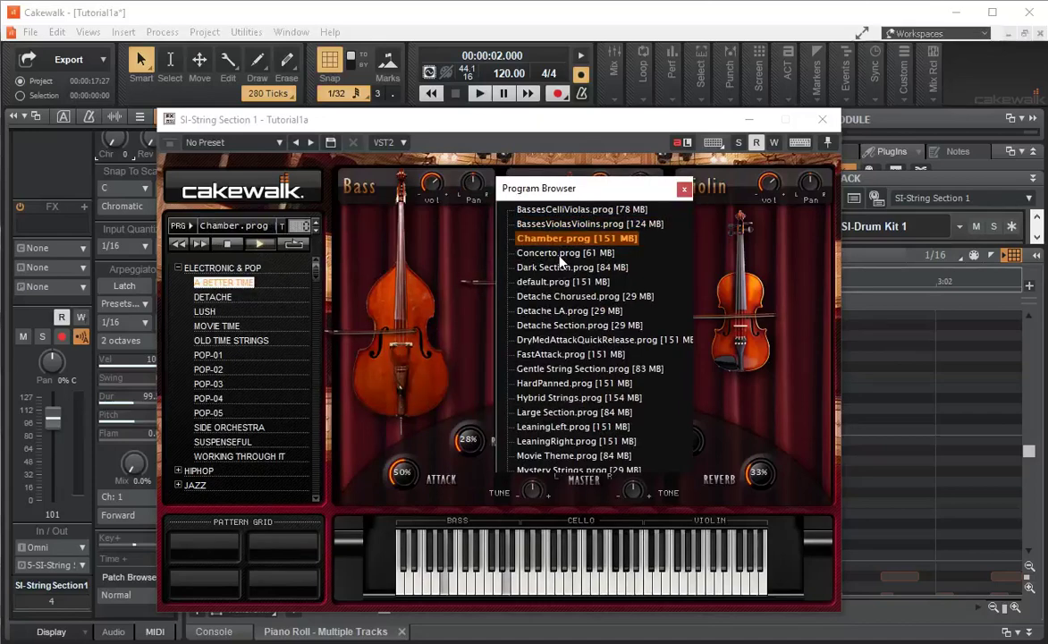
left_click(560, 257)
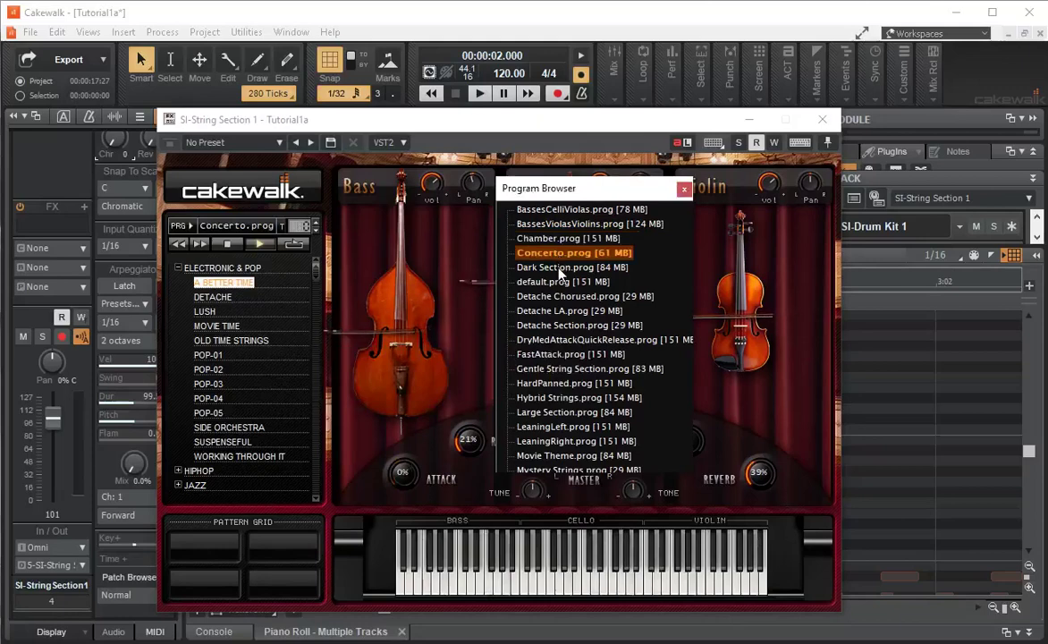
left_click(560, 268)
left_click(581, 296)
left_click(261, 245)
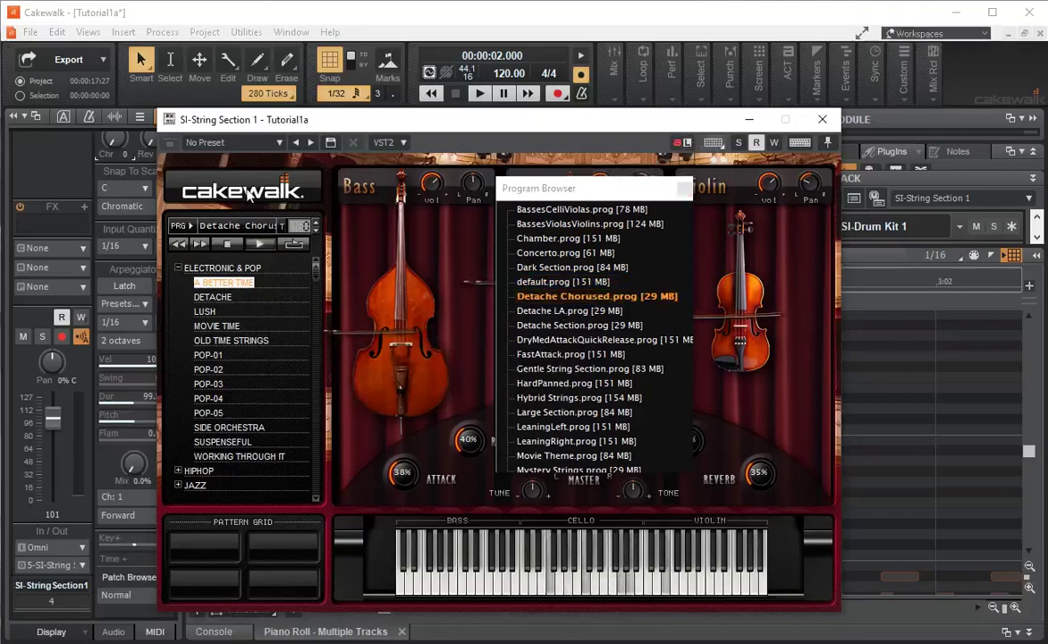
left_click_drag(452, 130, 452, 239)
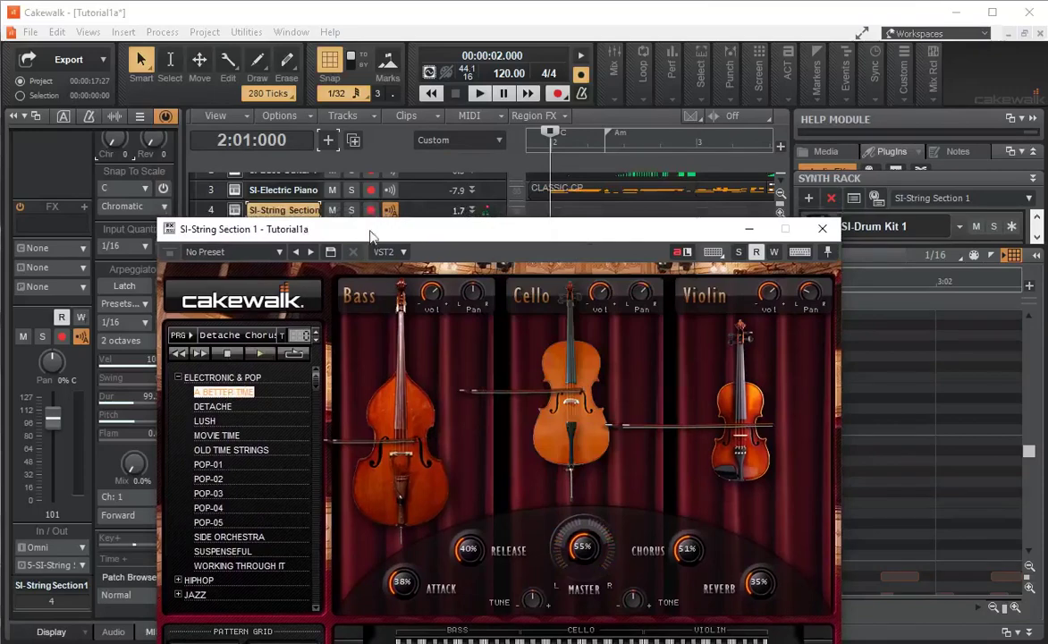
Place the A BETTER TIME pattern as a clip on track 4 (SI-String Section 1), then stop playback
left_click_drag(374, 235, 367, 286)
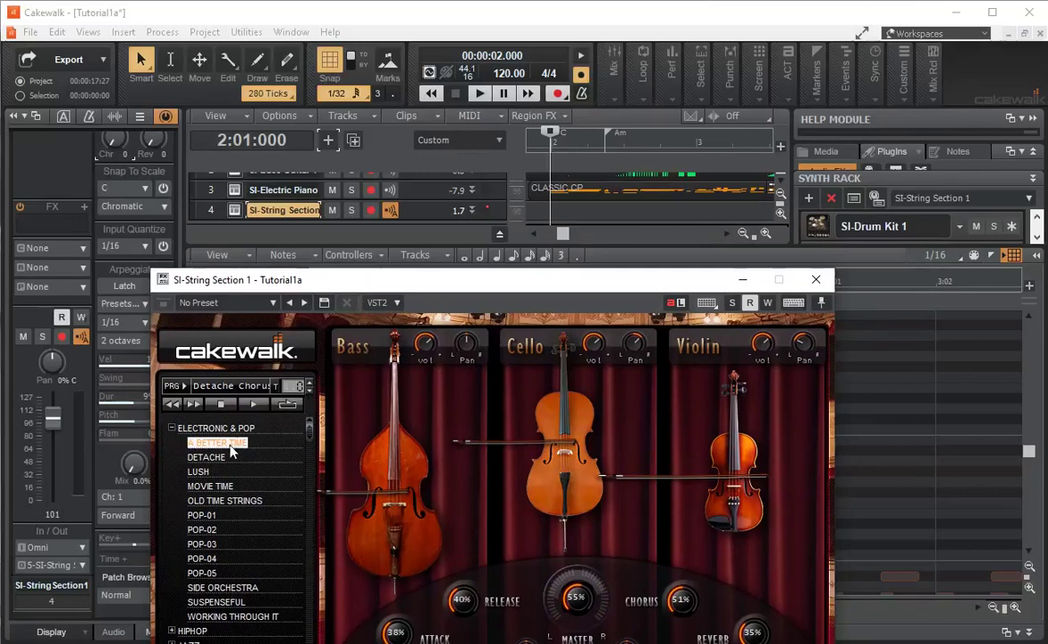
left_click_drag(563, 232, 551, 236)
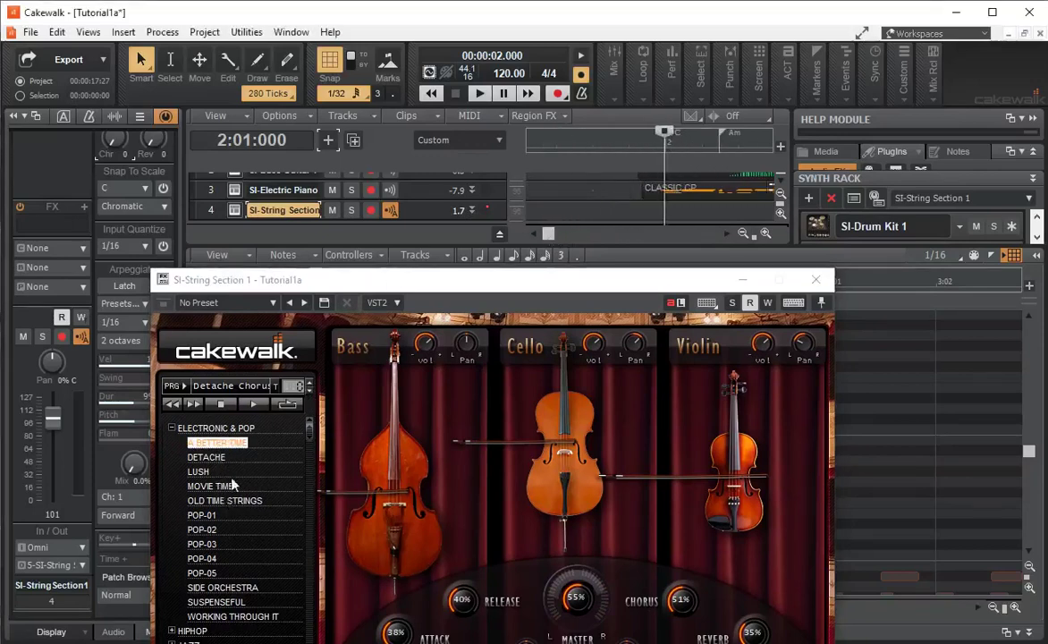
scroll(631, 225, "down", 1)
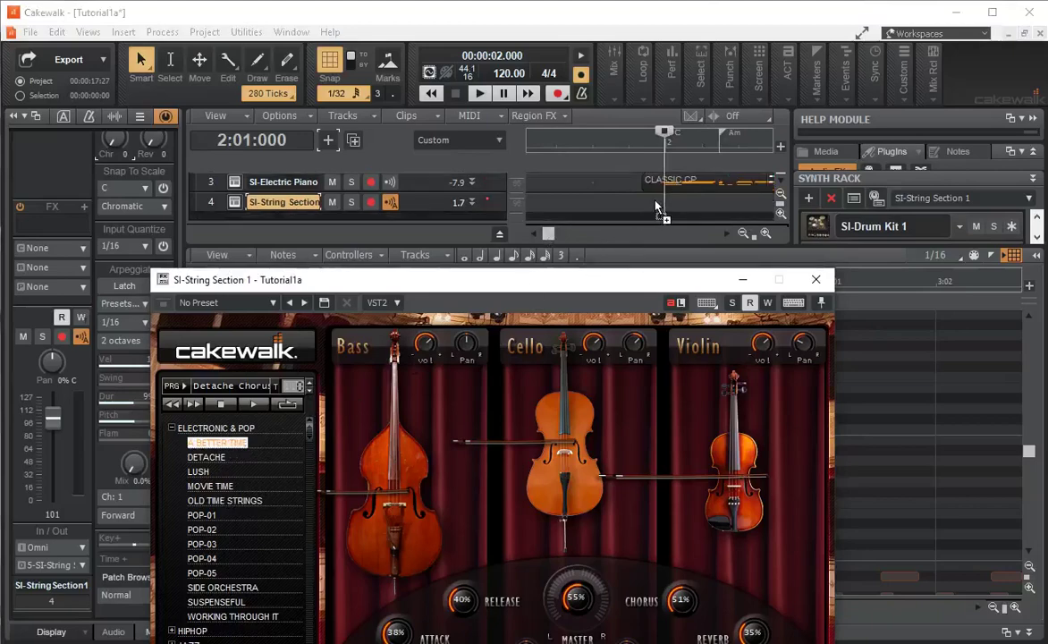
left_click_drag(656, 208, 662, 203)
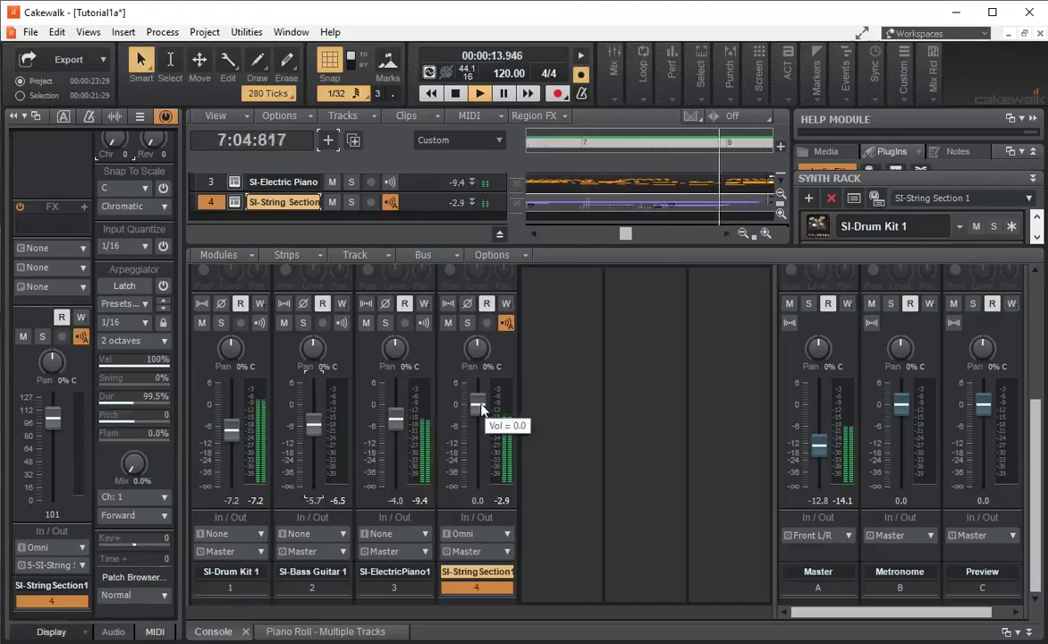
key("space")
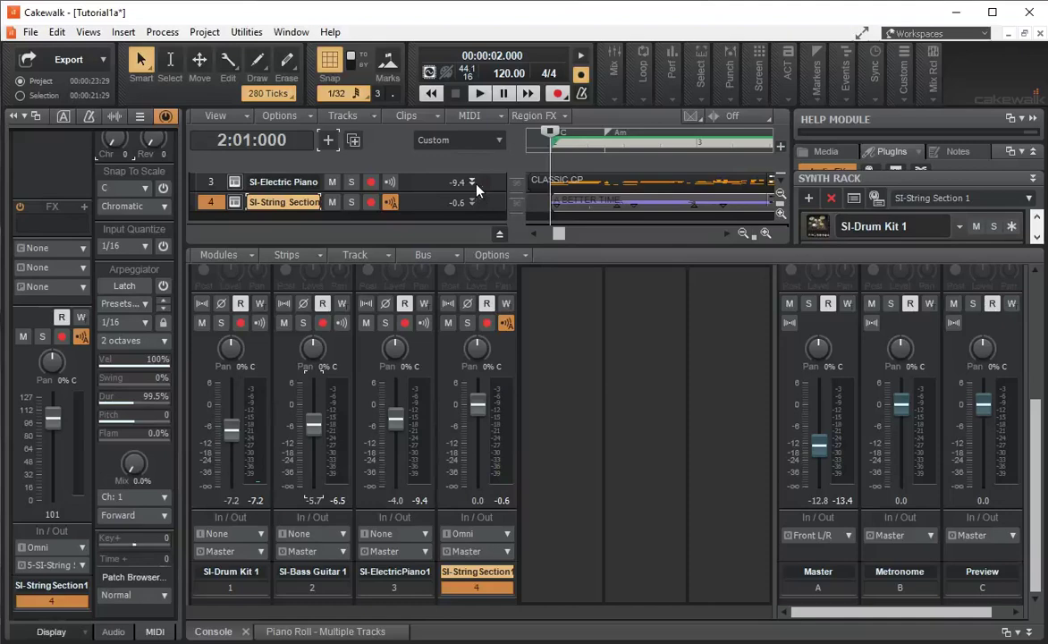
Remove the F5 note from the opening string chord in the Piano Roll
left_click(302, 632)
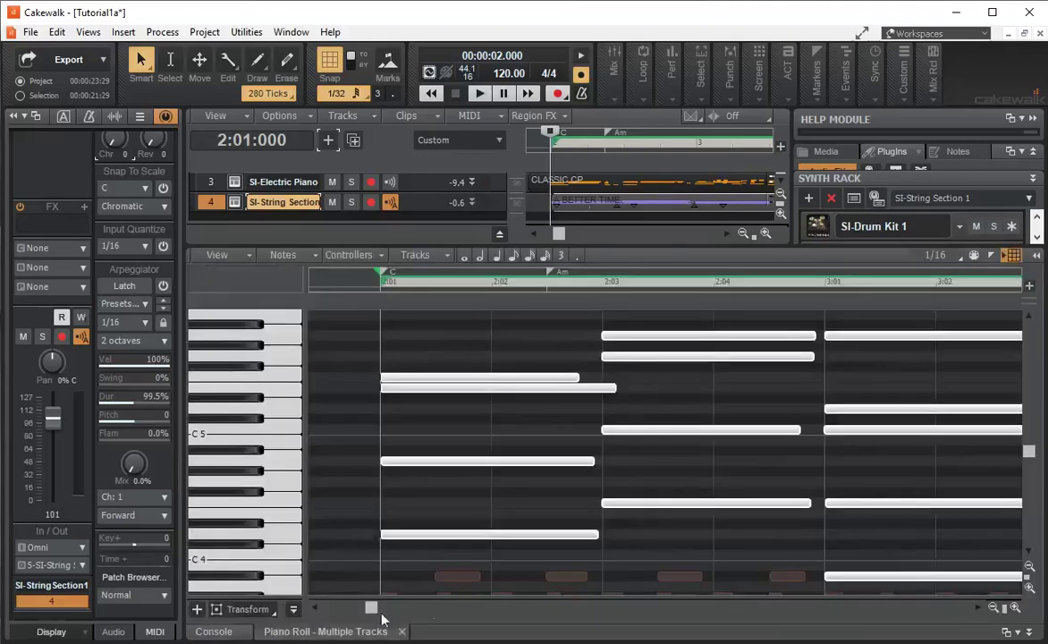
left_click(385, 341)
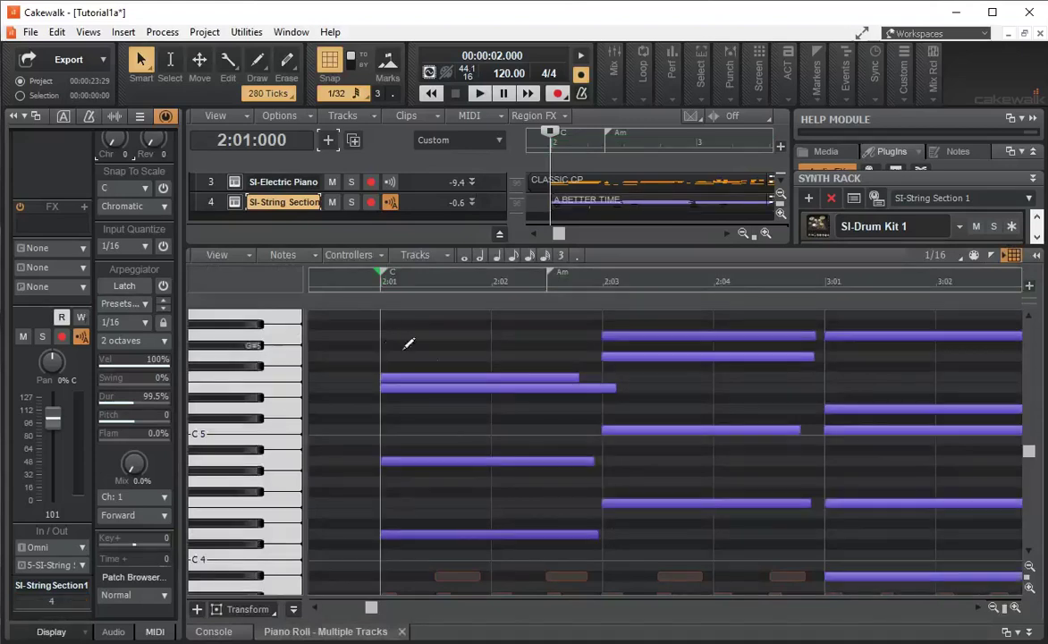
left_click(452, 377)
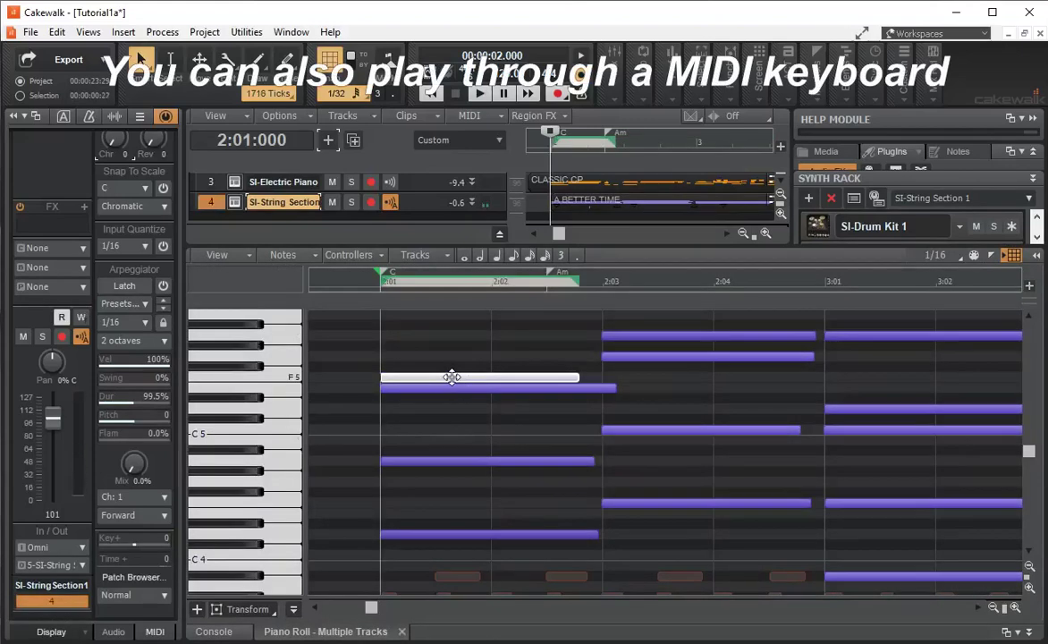
key("Delete")
mouse_move(453, 386)
left_mouse_down()
mouse_move(455, 347)
mouse_move(440, 429)
mouse_move(459, 391)
left_mouse_up()
Select the remaining string notes pitch by pitch, including the E5 and C5 rows
left_click(288, 400)
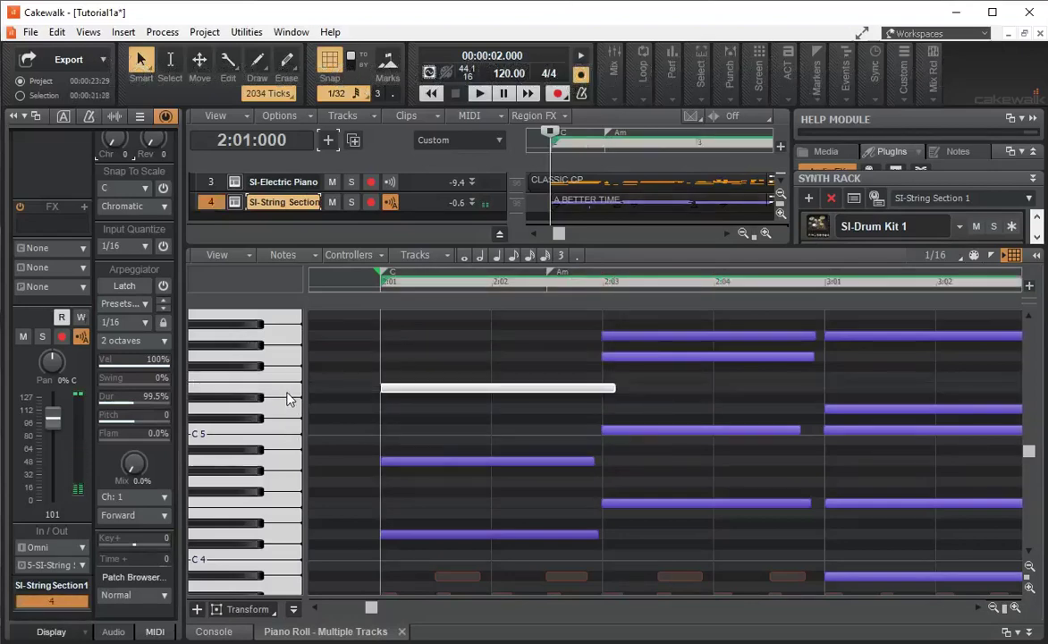
left_click(288, 429)
left_click(291, 388)
left_click(297, 354)
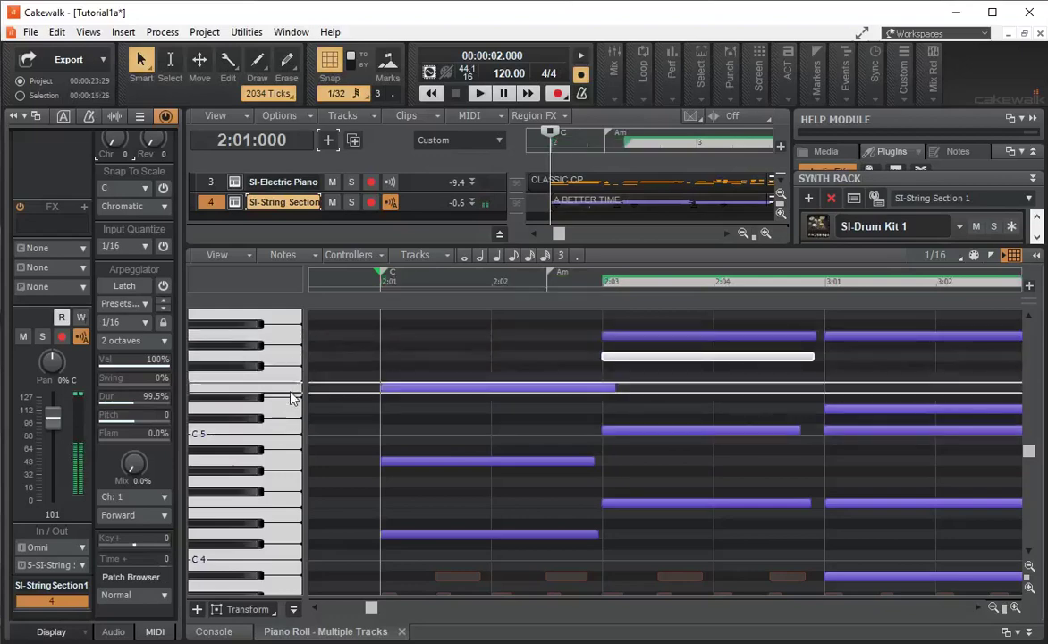
left_click(291, 389)
left_click(288, 409)
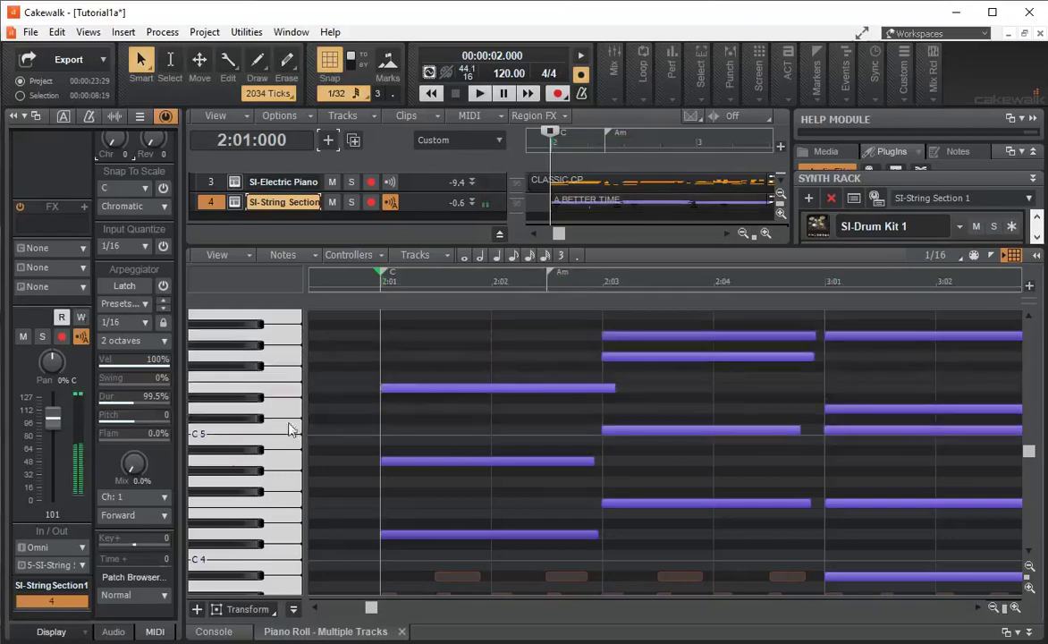
left_click(288, 436)
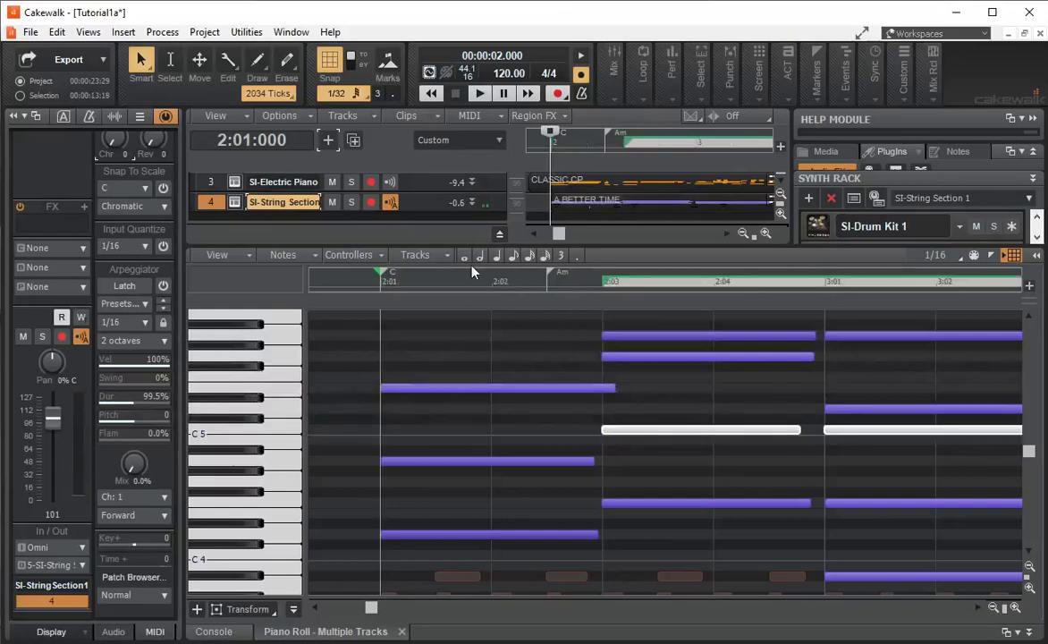